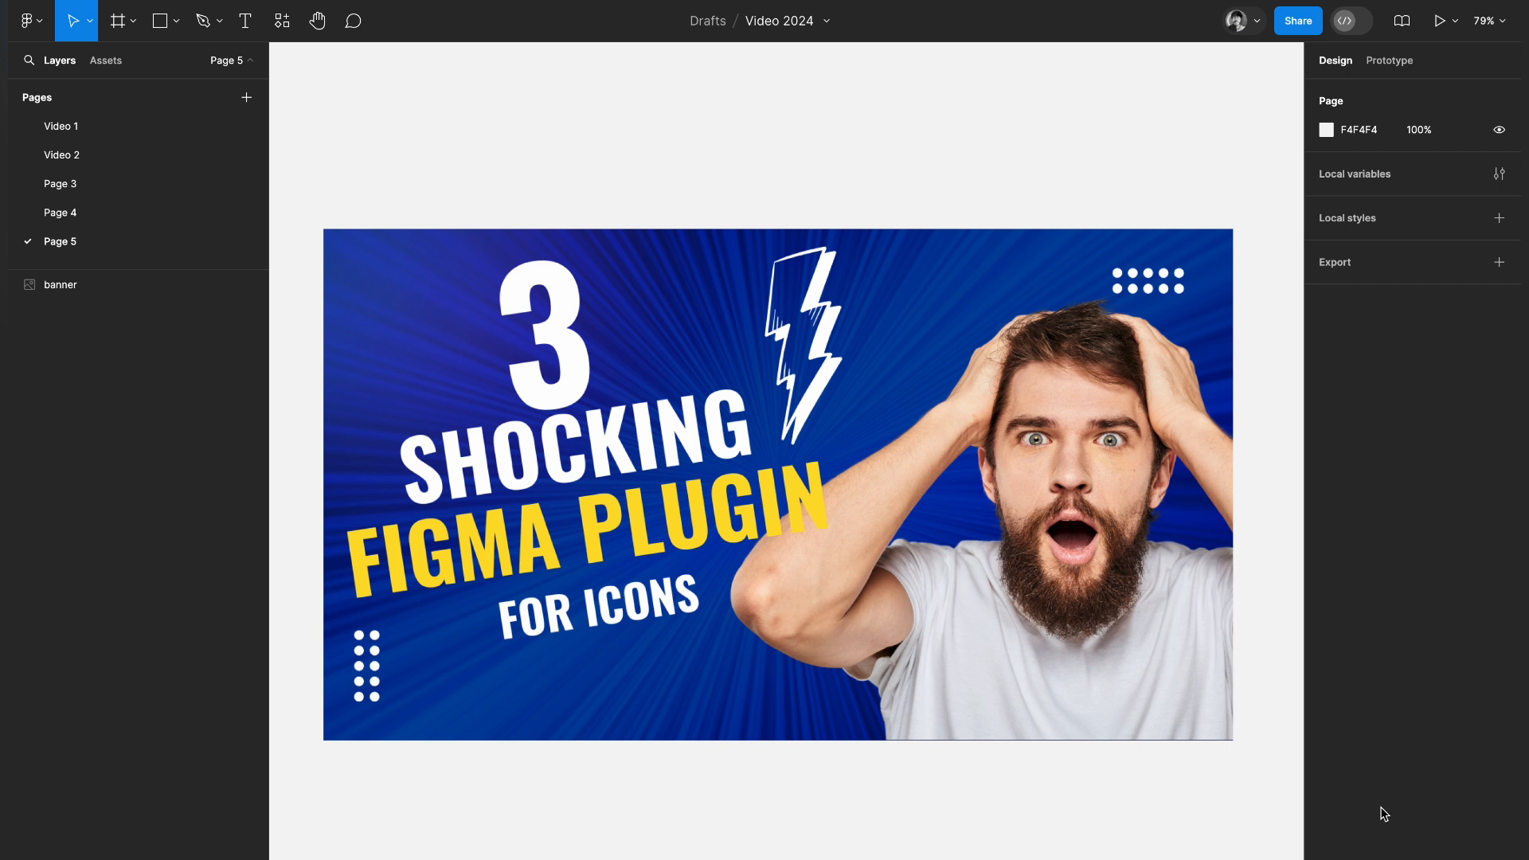
Search the plugins for "feathe" and run Feather Icons
click(282, 21)
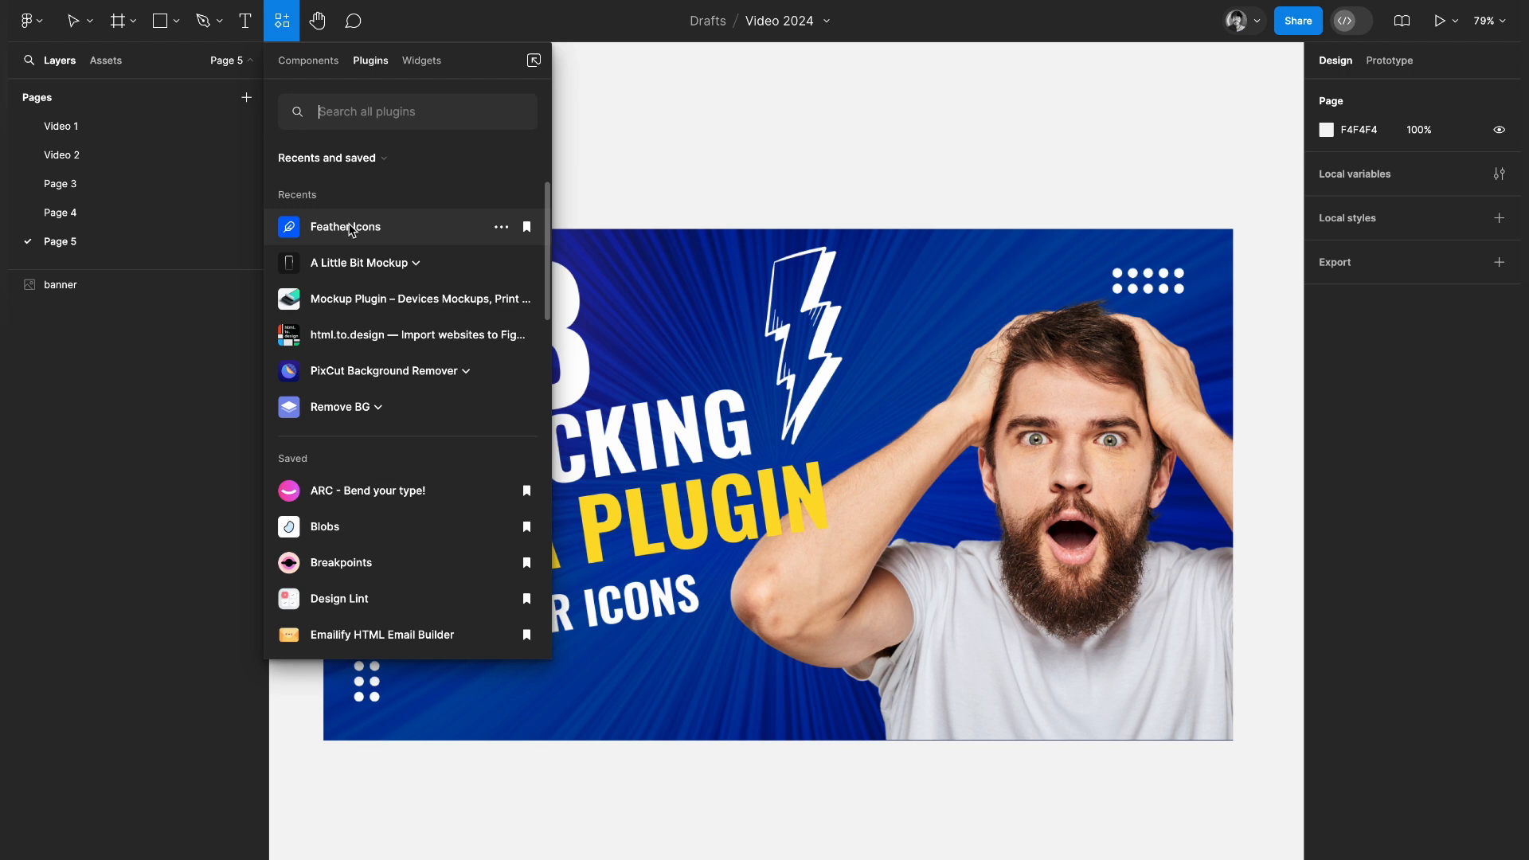
click(369, 111)
text(fet)
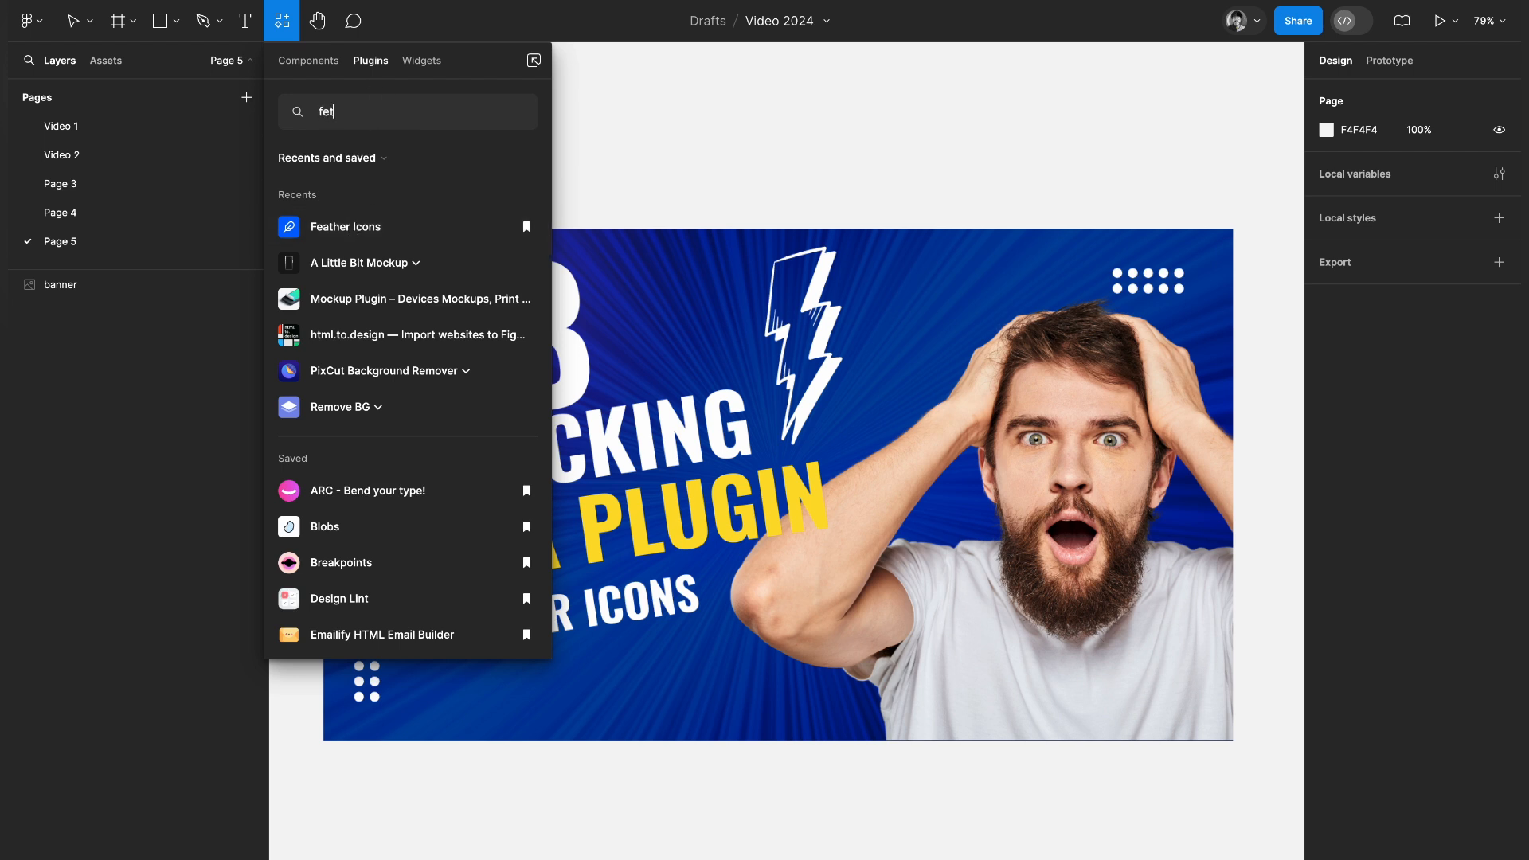
text(eat)
key(BackSpace)
text(athe)
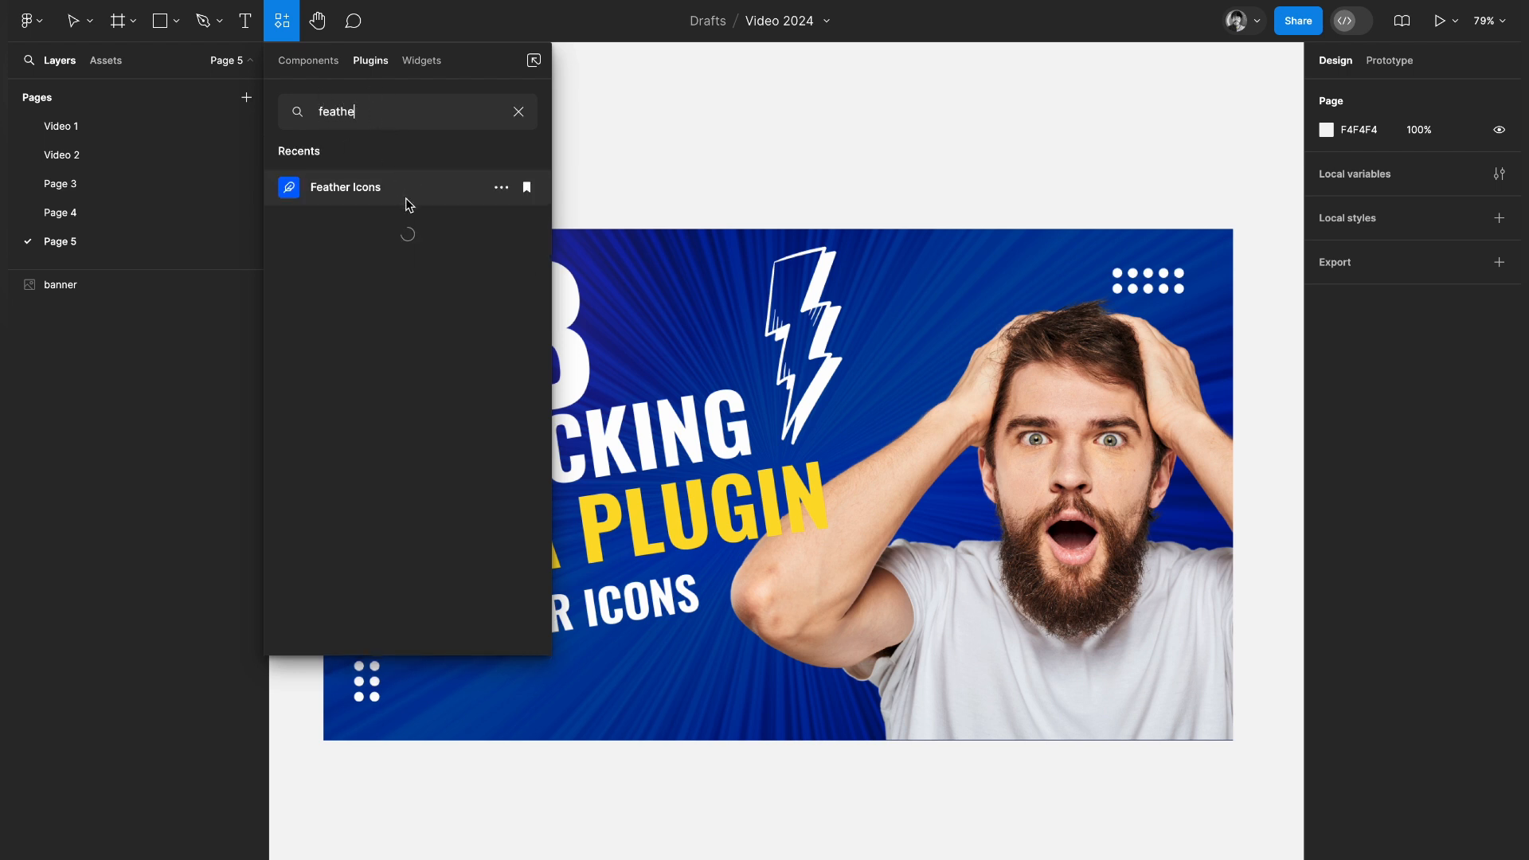
click(405, 196)
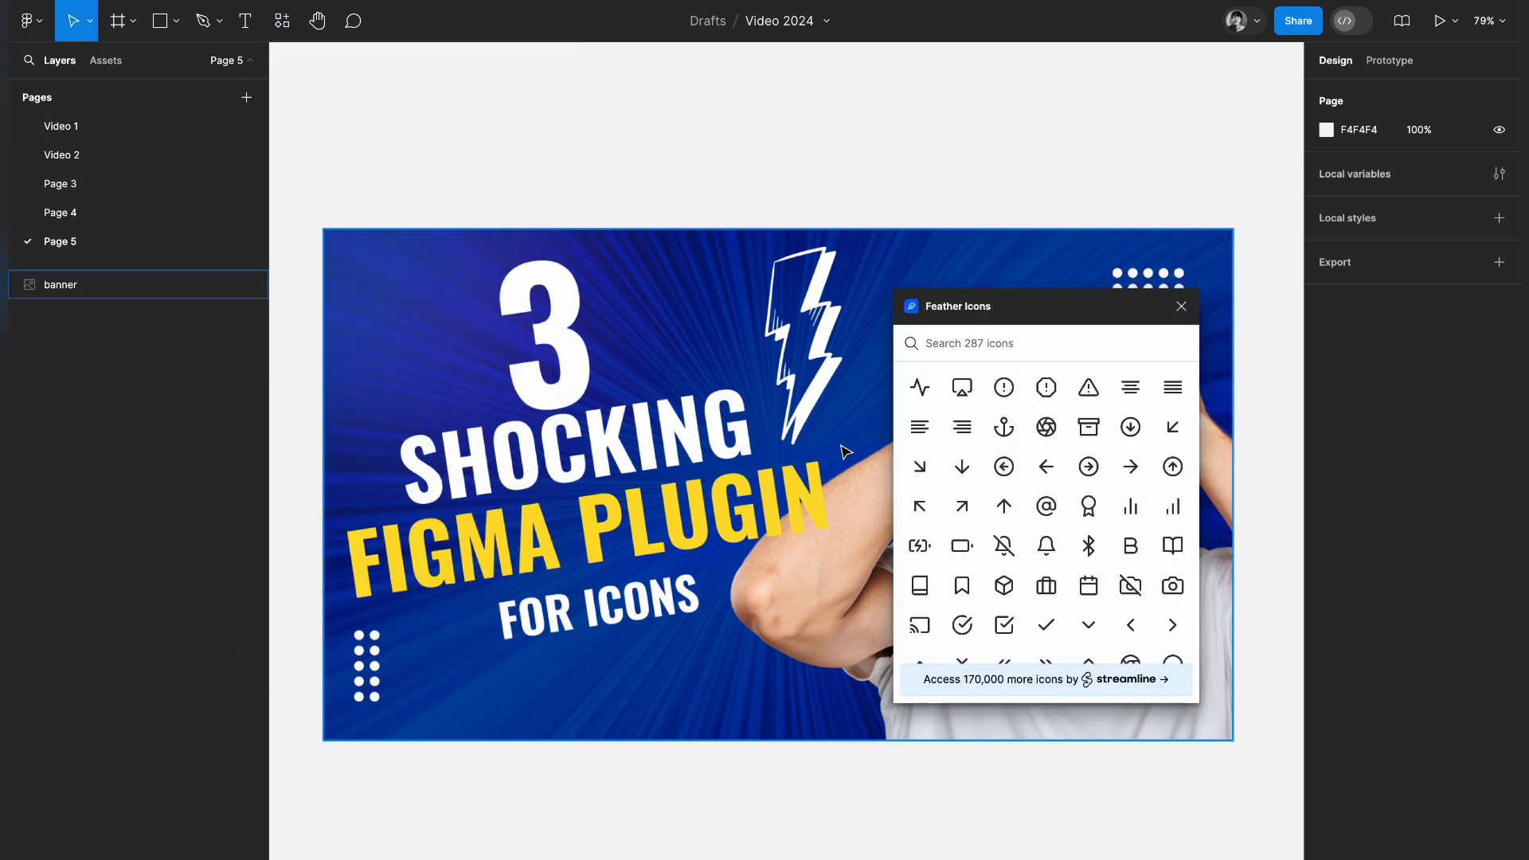
Browse the Feather Icons library and insert the airplay icon
scroll(1010, 548, down, 1)
scroll(1010, 548, down, 10)
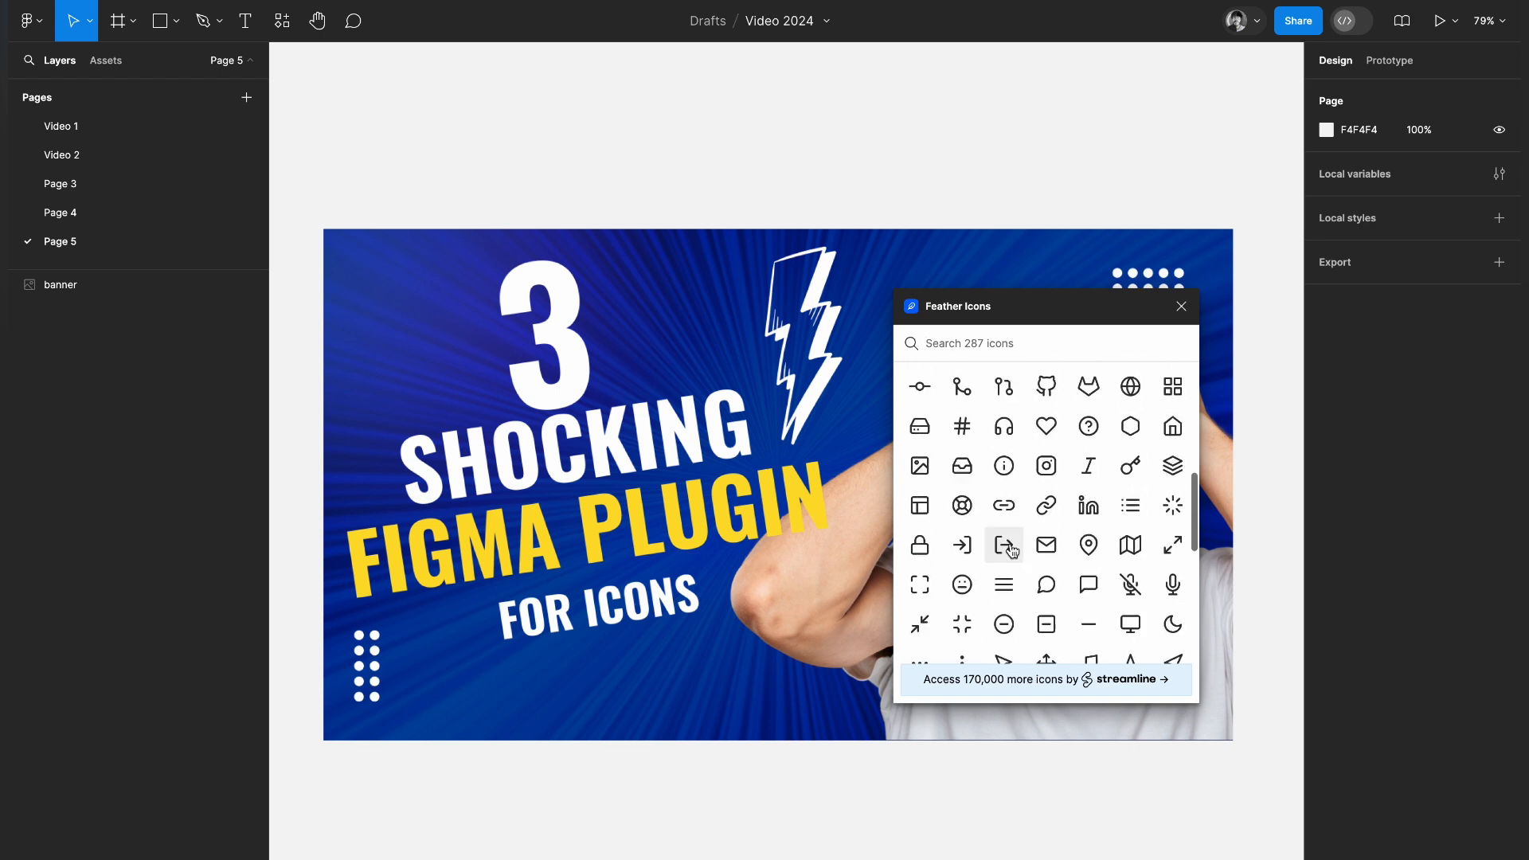
scroll(1010, 548, down, 10)
scroll(1021, 494, up, 20)
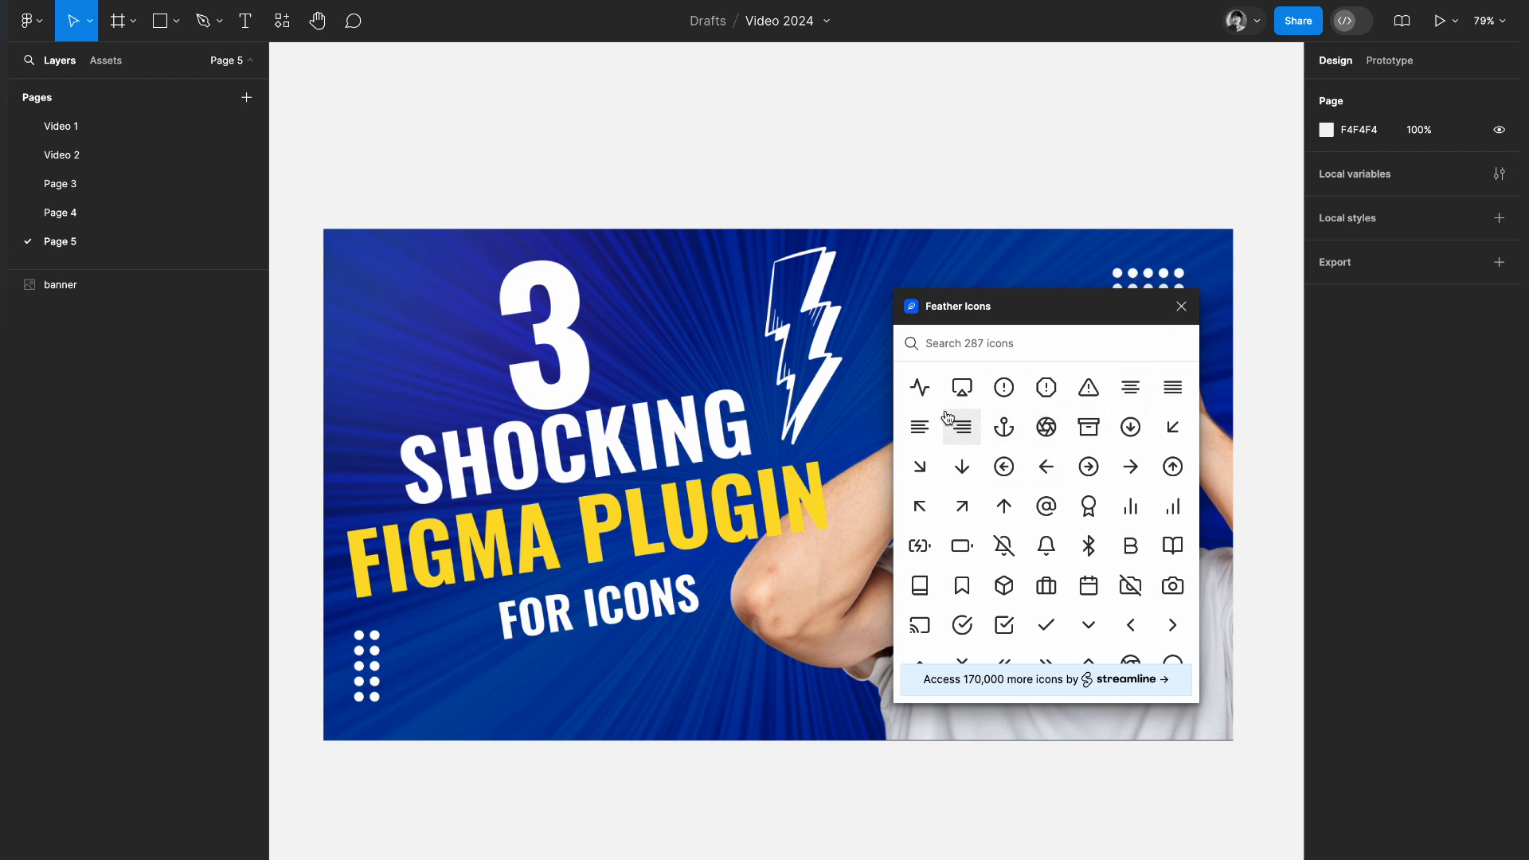
click(963, 387)
Insert the arrow-down-right and arrow-up-right icons on the empty canvas below the banner and place them side by side
scroll(747, 437, down, 1)
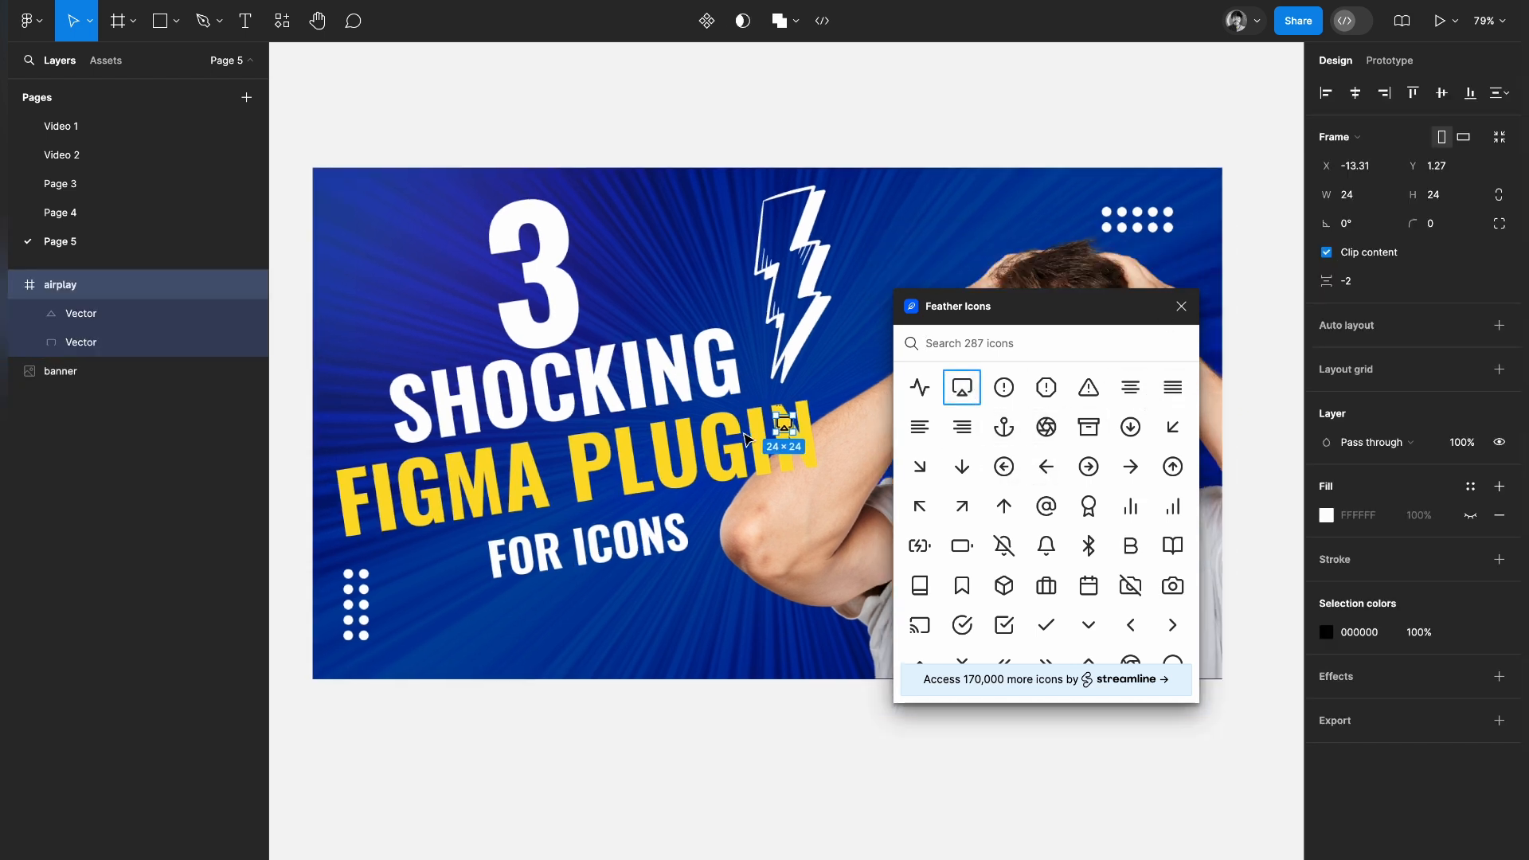
scroll(746, 438, down, 8)
click(744, 437)
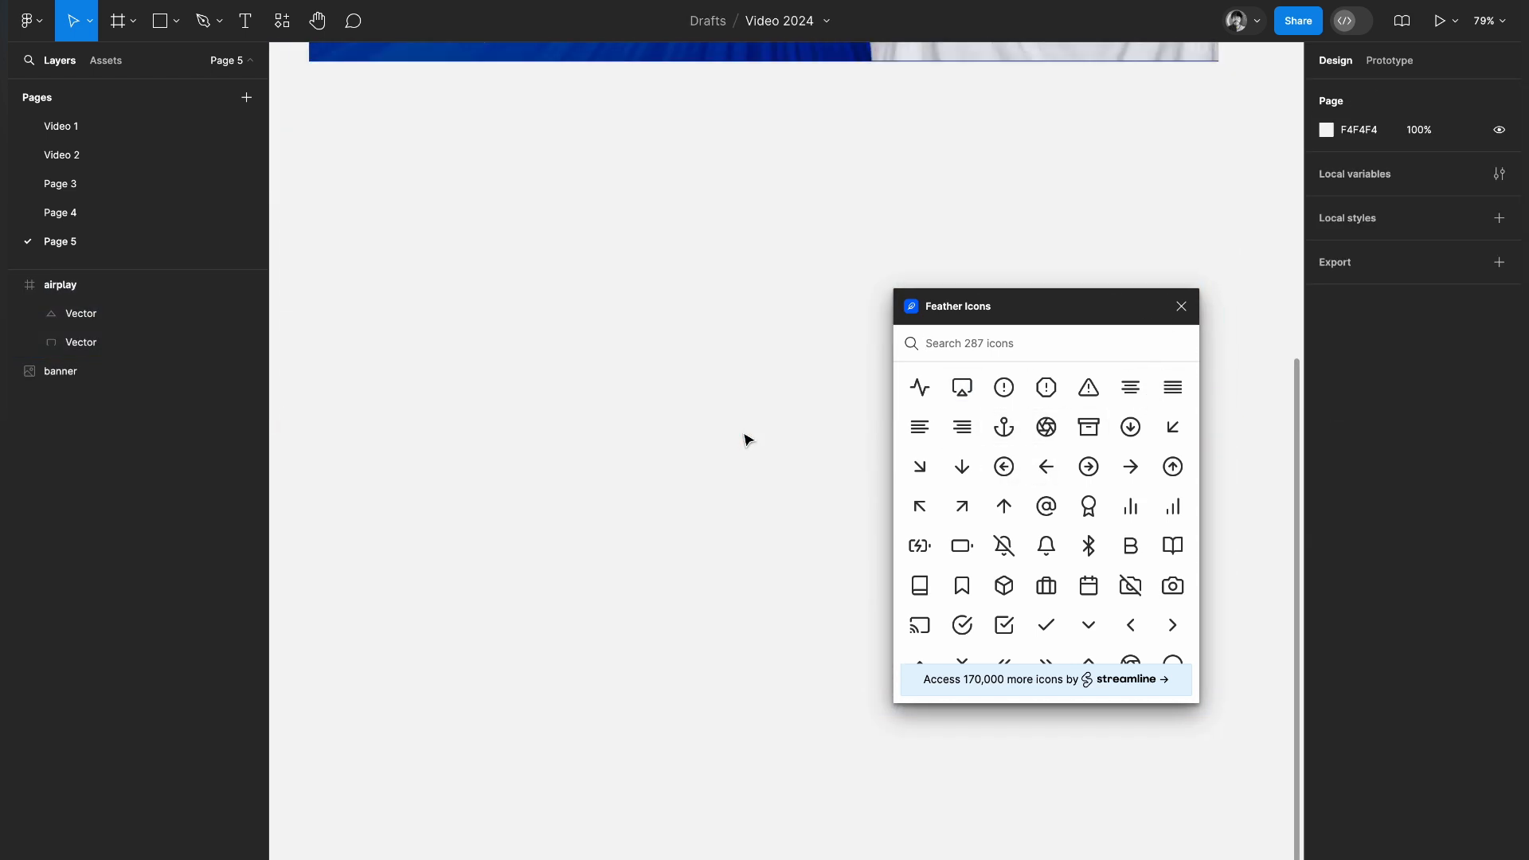
click(921, 468)
key(shift+2)
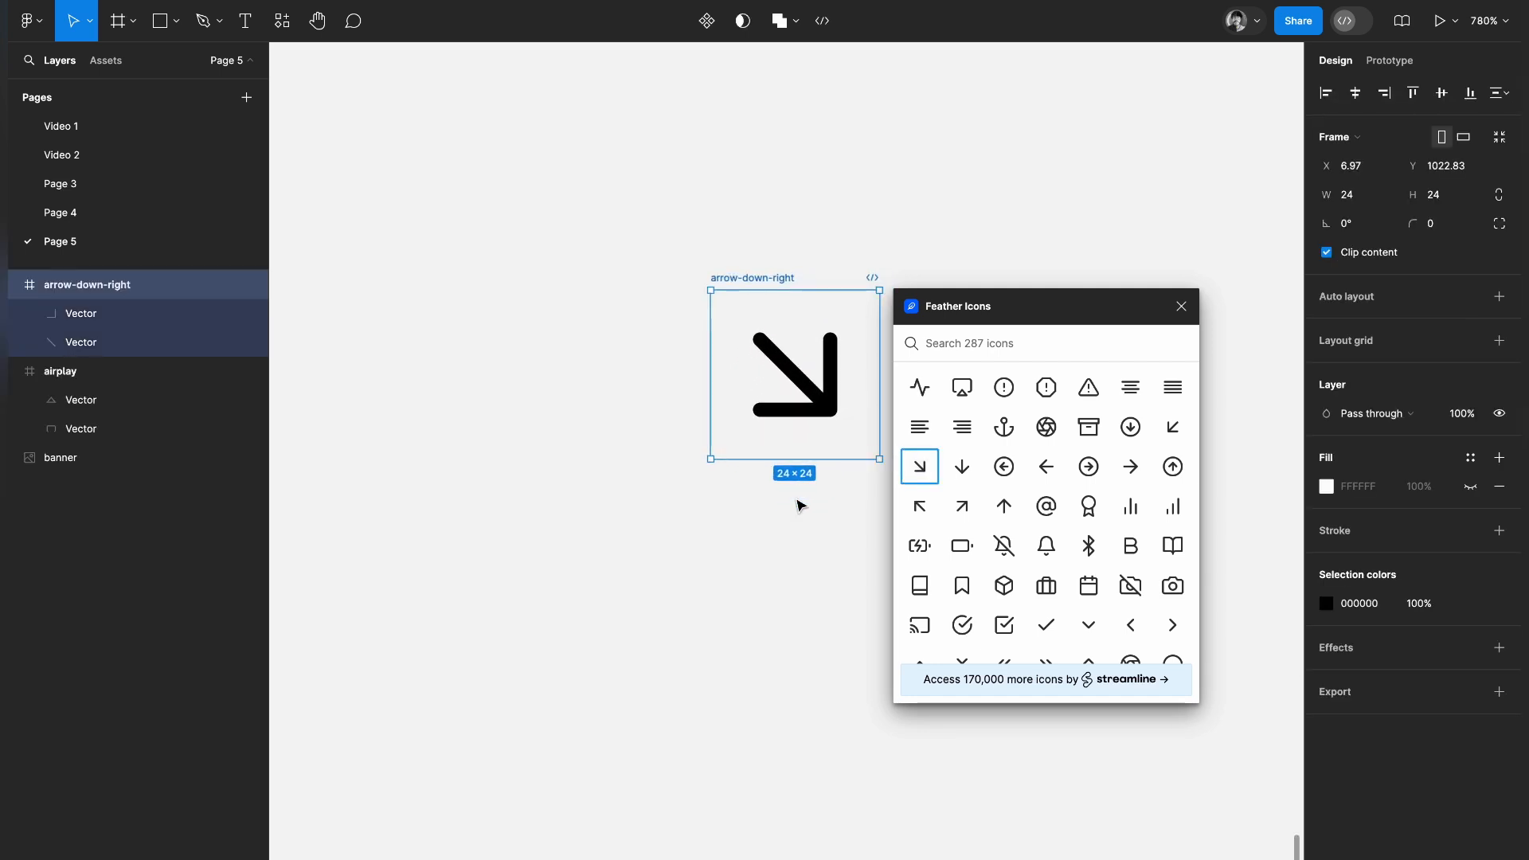
click(965, 518)
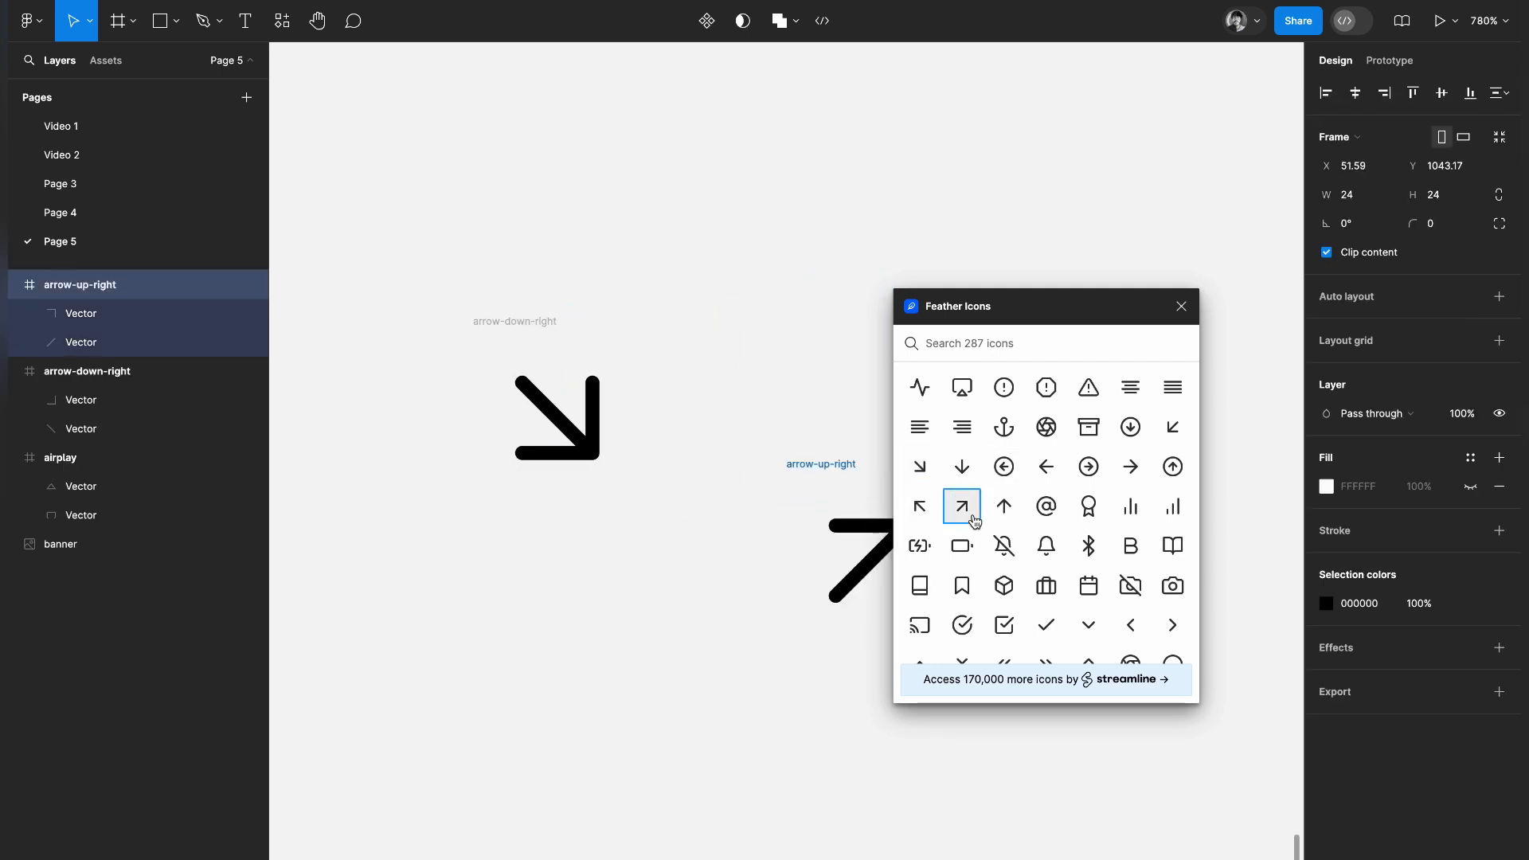
drag(814, 464, 689, 324)
Try a stroke weight of 1 on both vectors of the arrow-up-right icon and settle on 4
click(741, 386)
shift+click(719, 433)
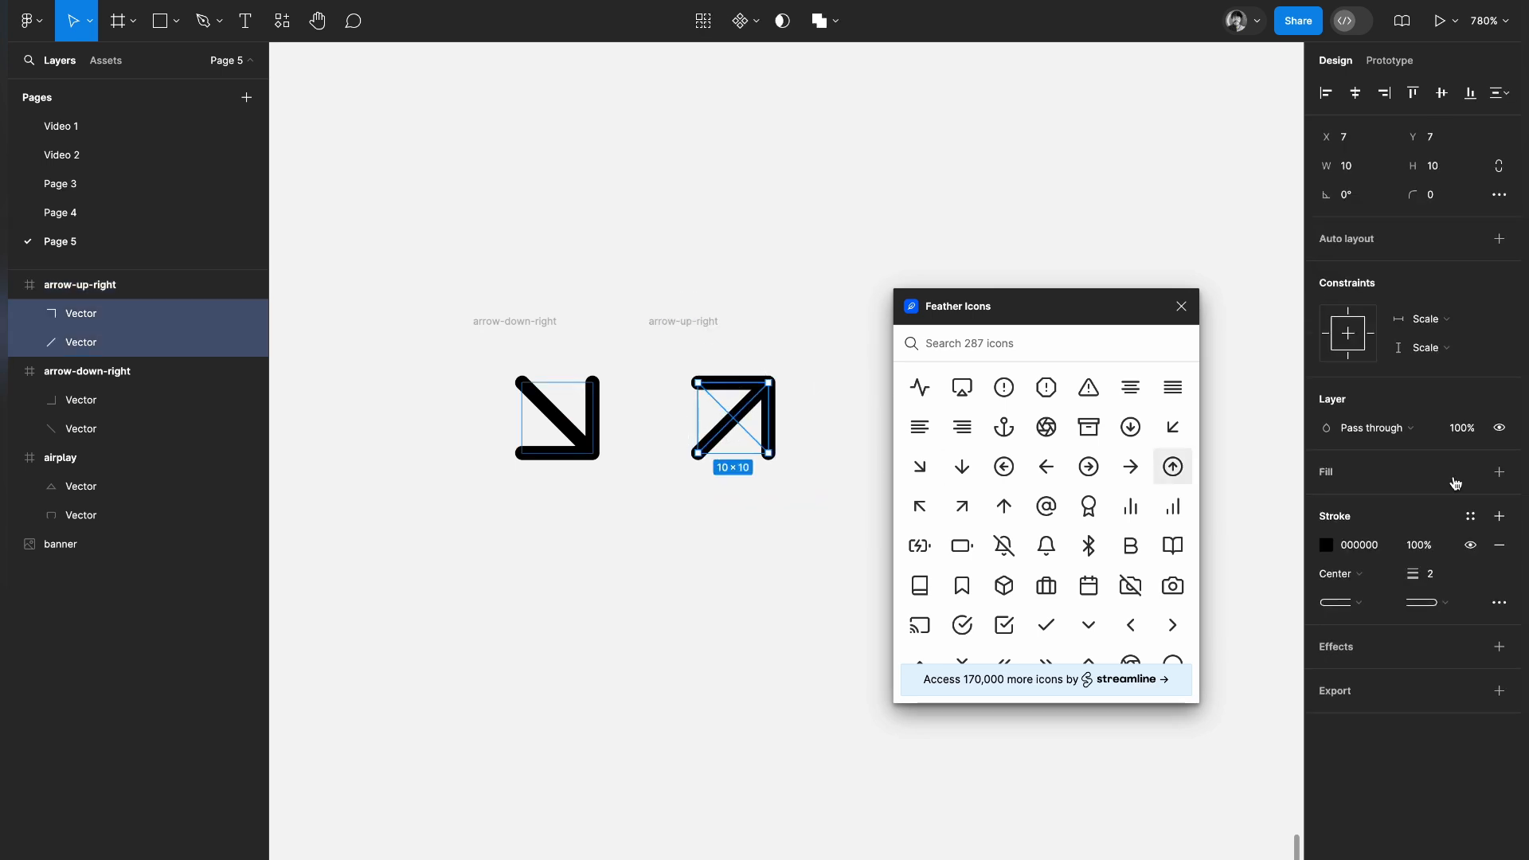
click(1436, 573)
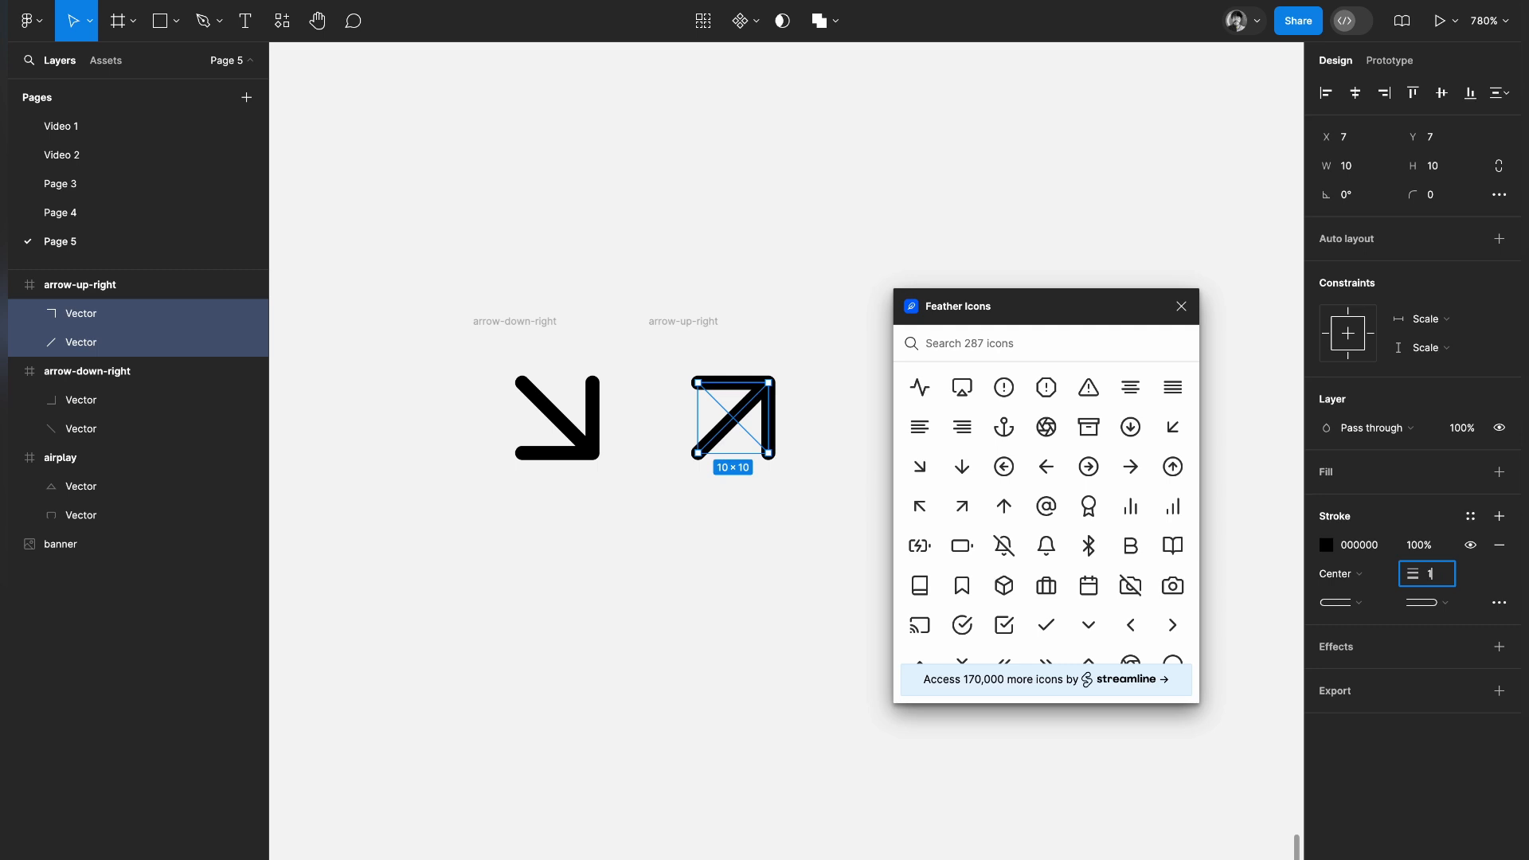
text(1)
key(Return)
click(1443, 575)
text(4)
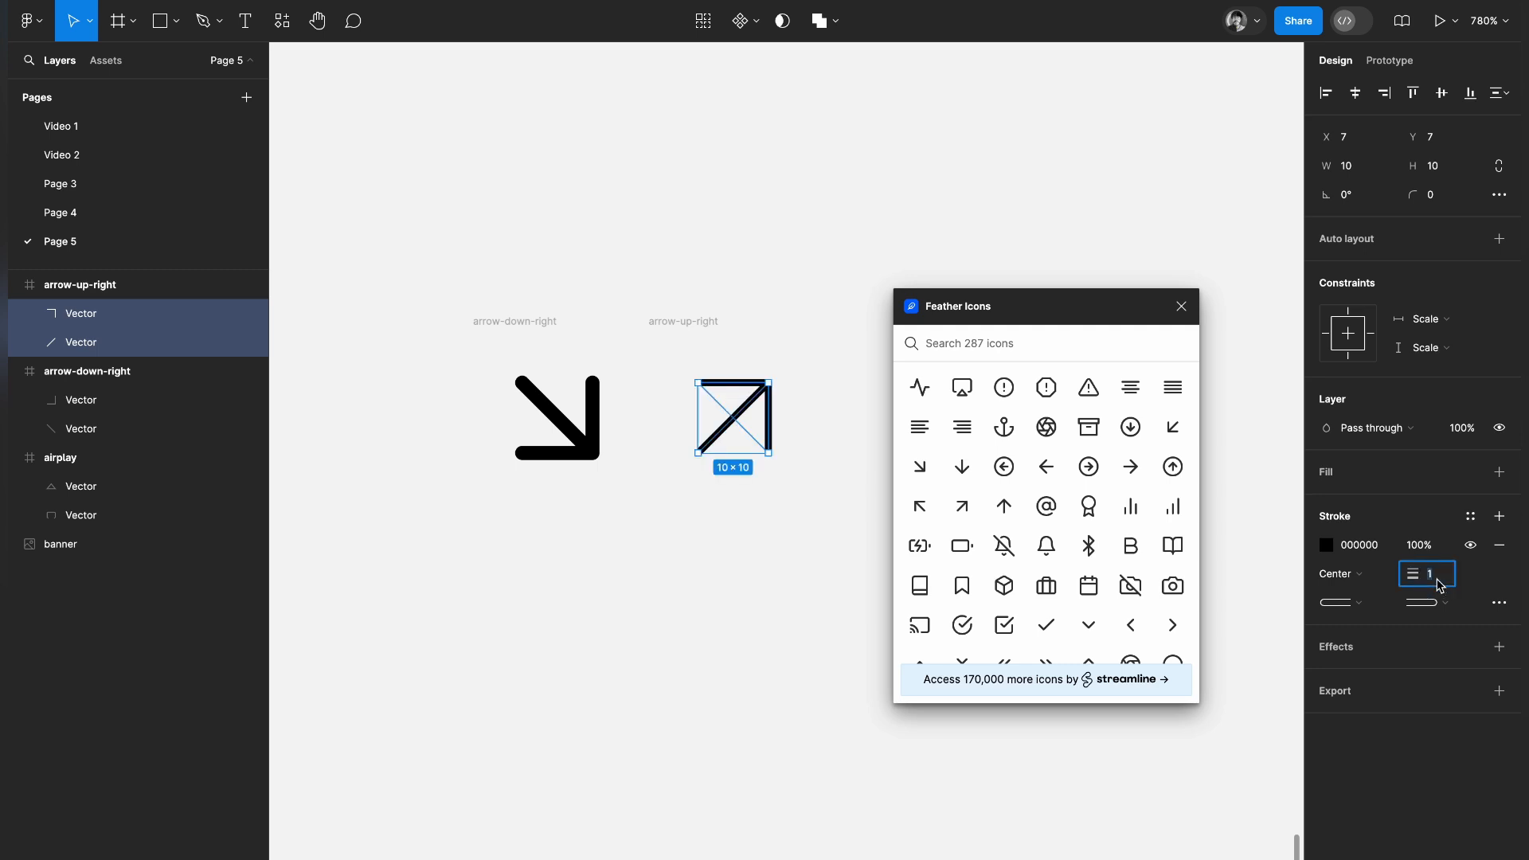
key(Return)
click(771, 573)
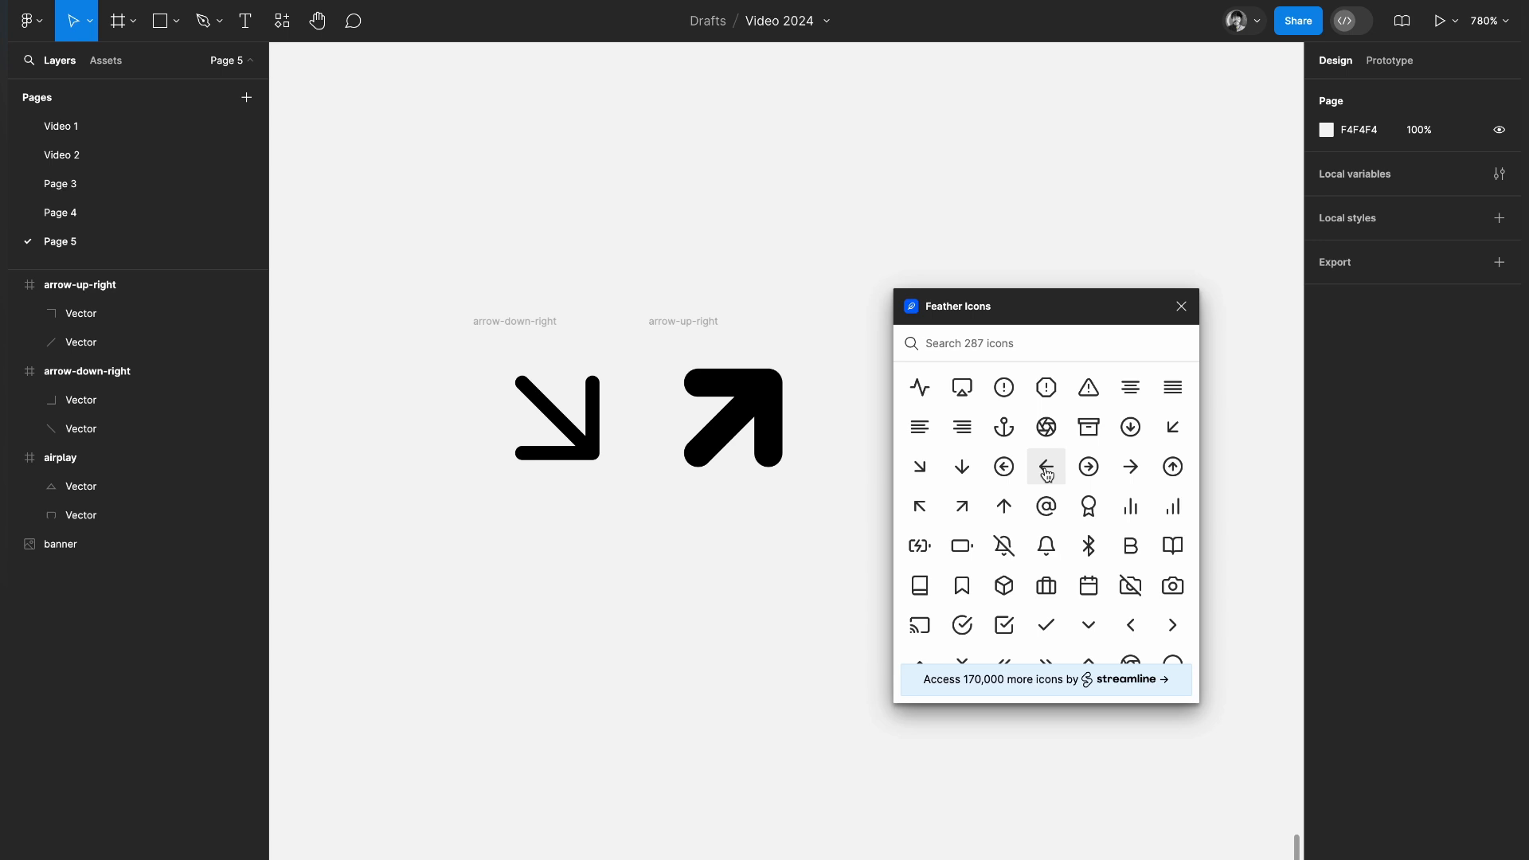
Close Feather Icons and run the Lucide Icons plugin, keeping its window clear of the canvas centre
click(848, 170)
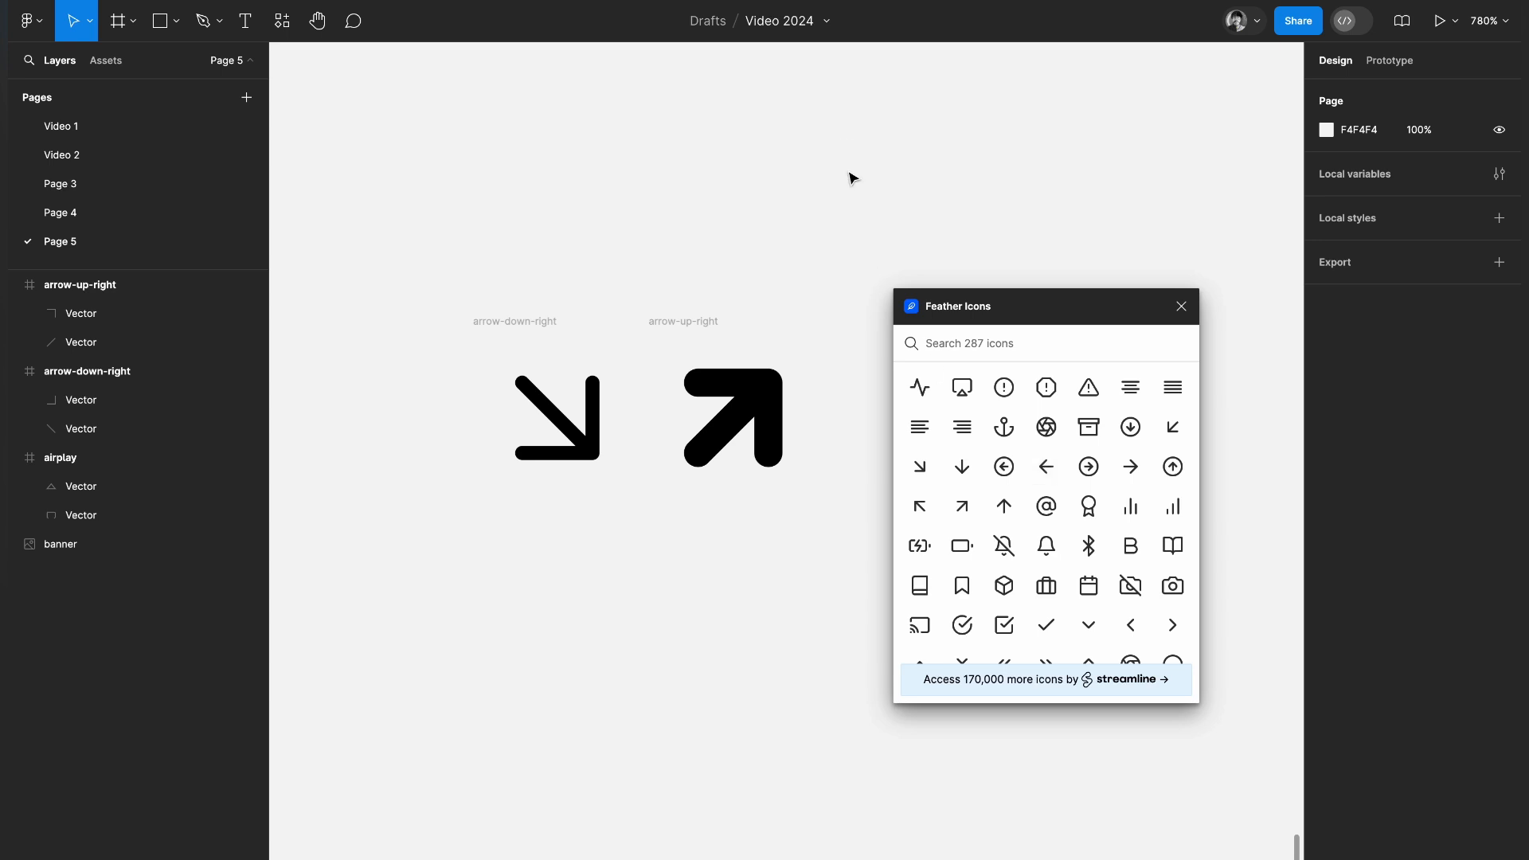
click(1182, 306)
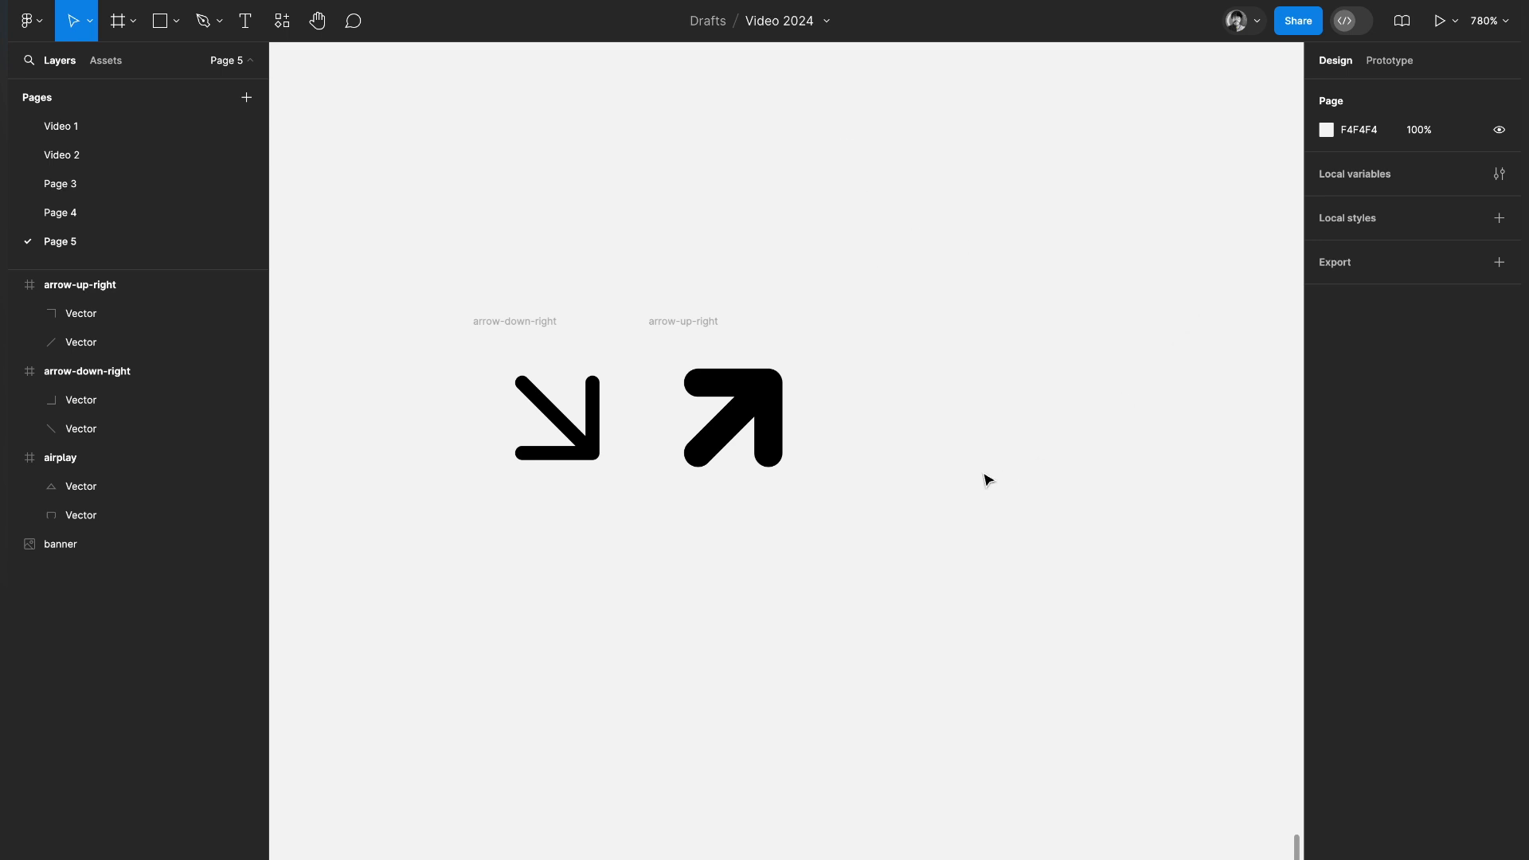
click(282, 21)
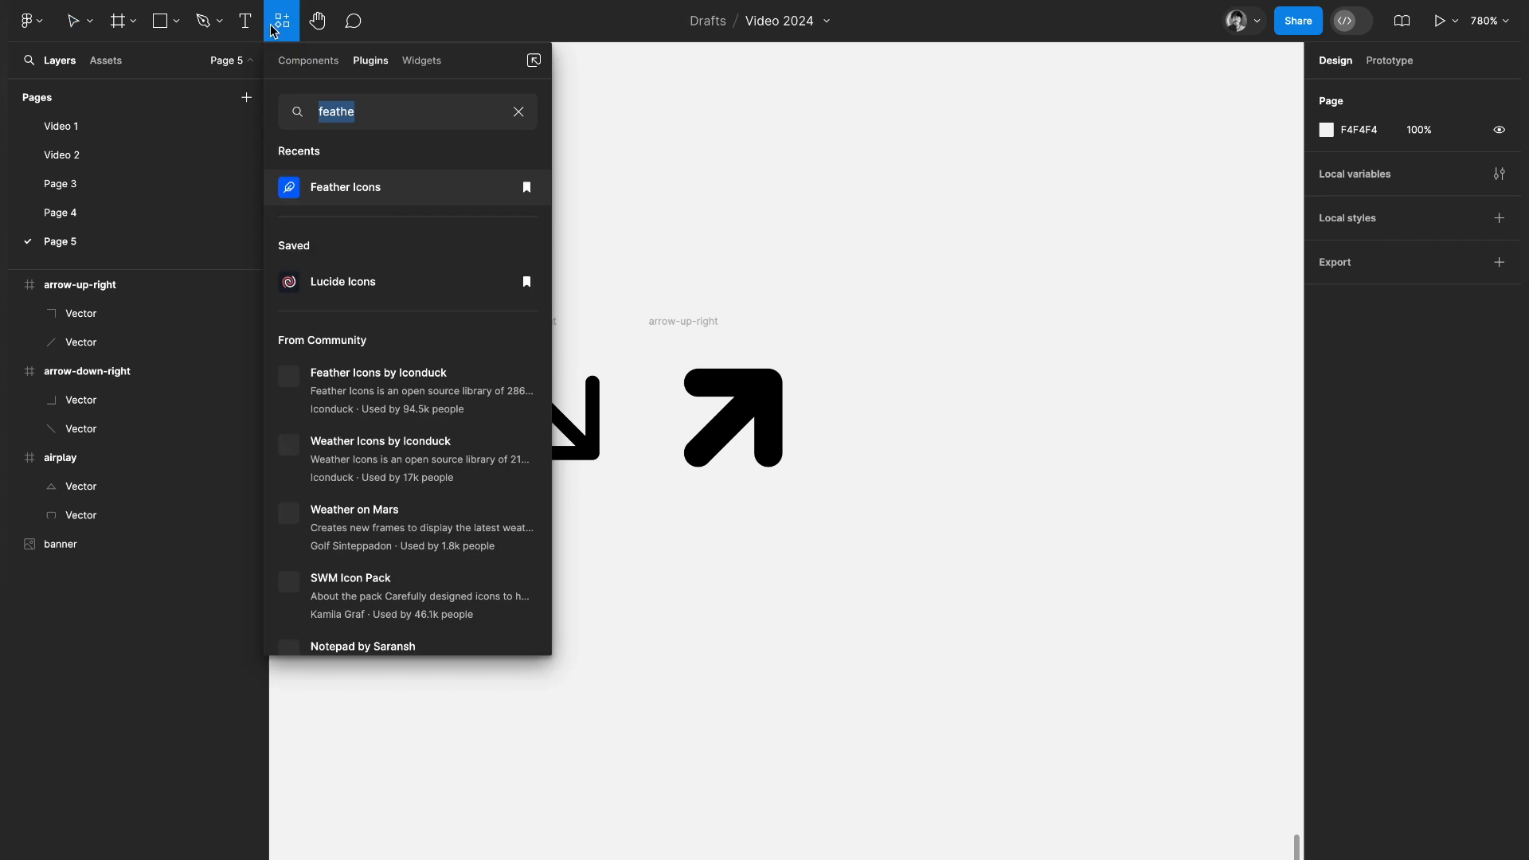
text(luc)
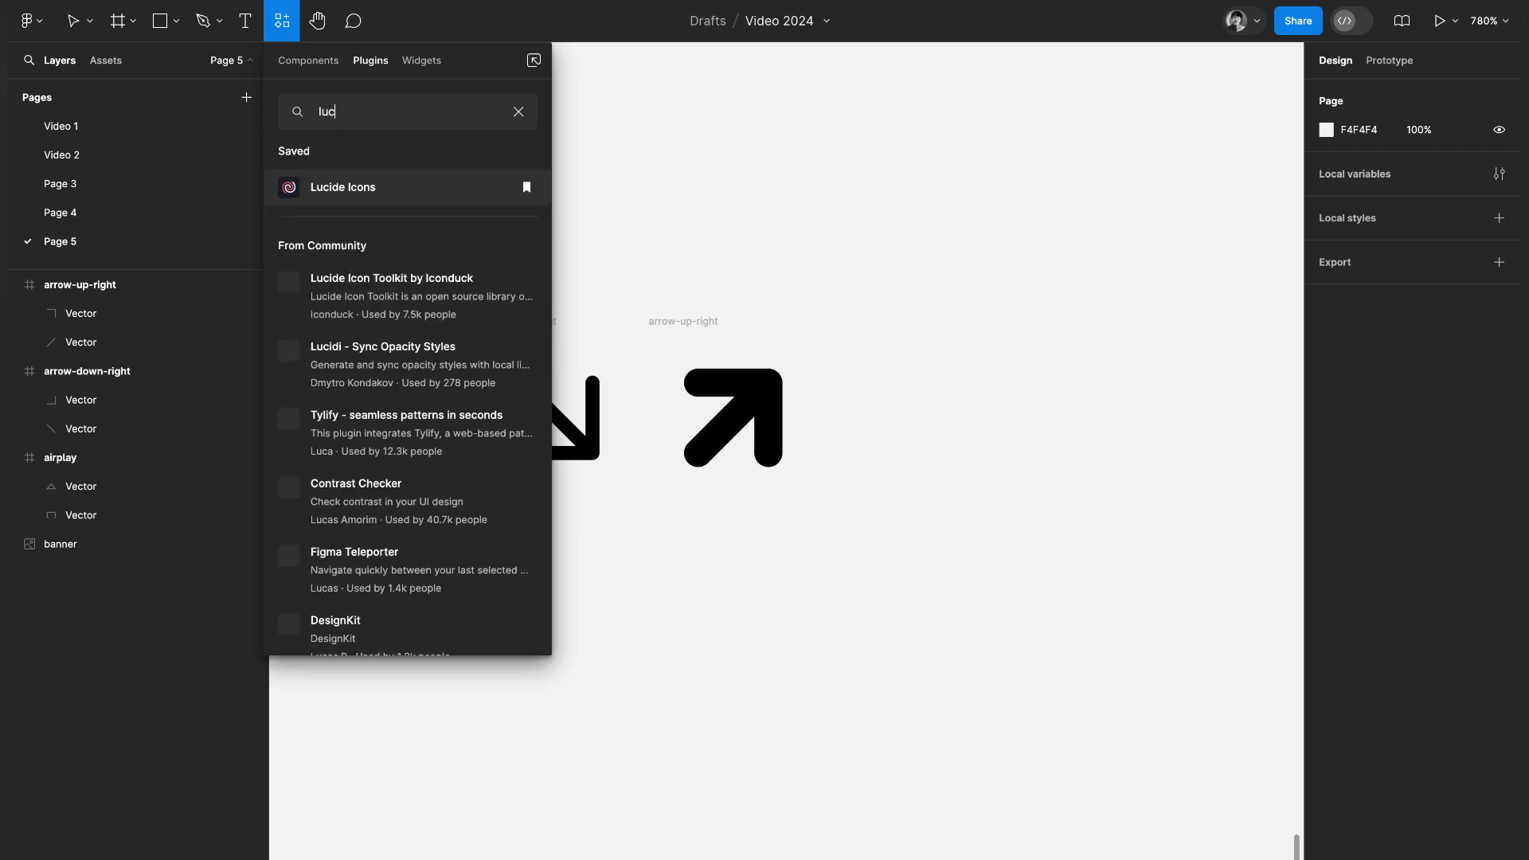
click(375, 188)
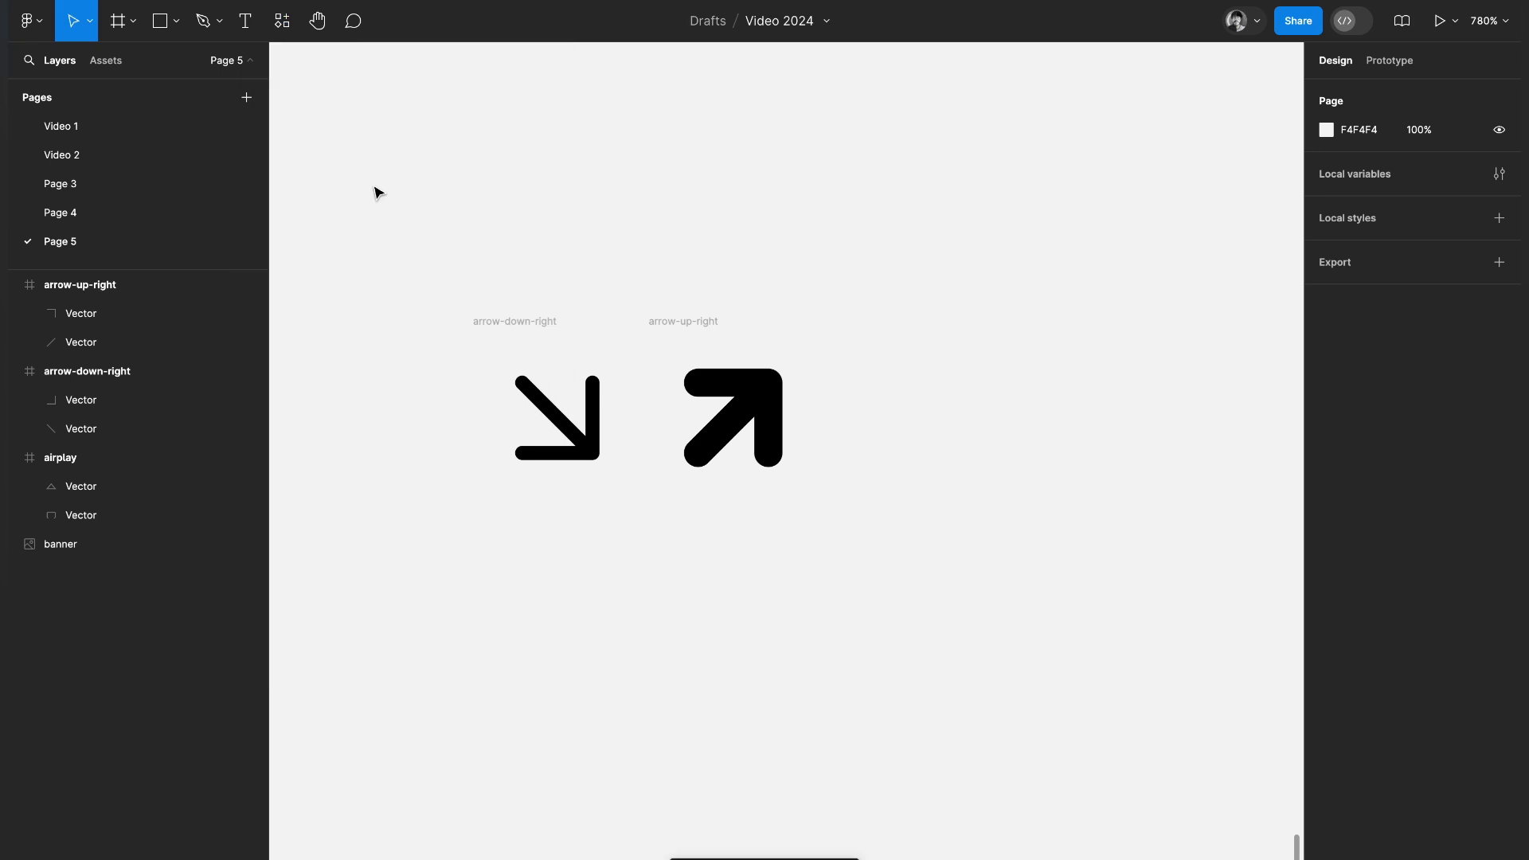
scroll(688, 478, down, 10)
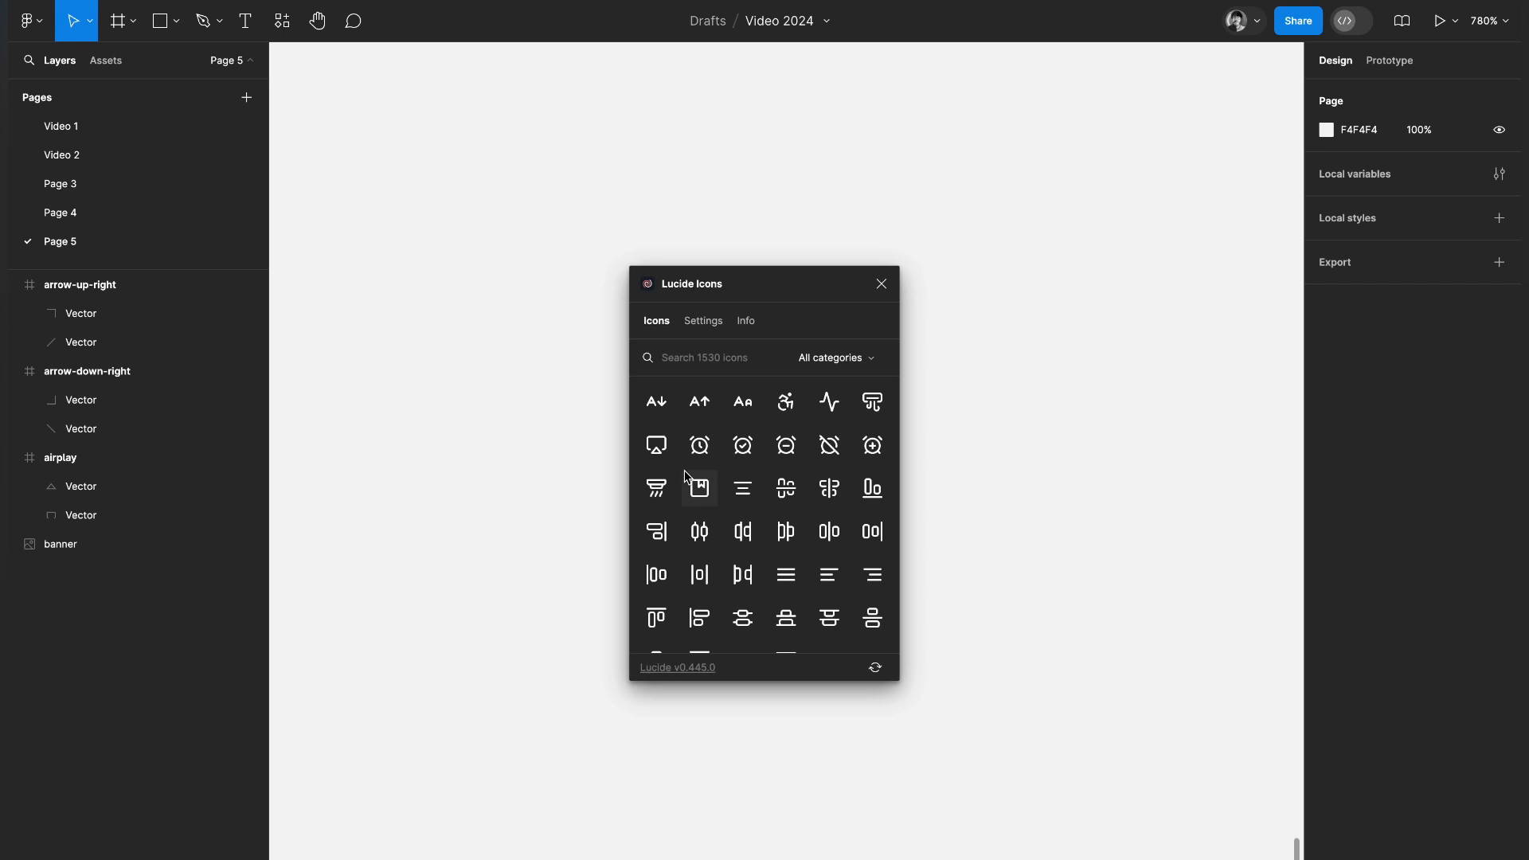
drag(781, 285, 1108, 271)
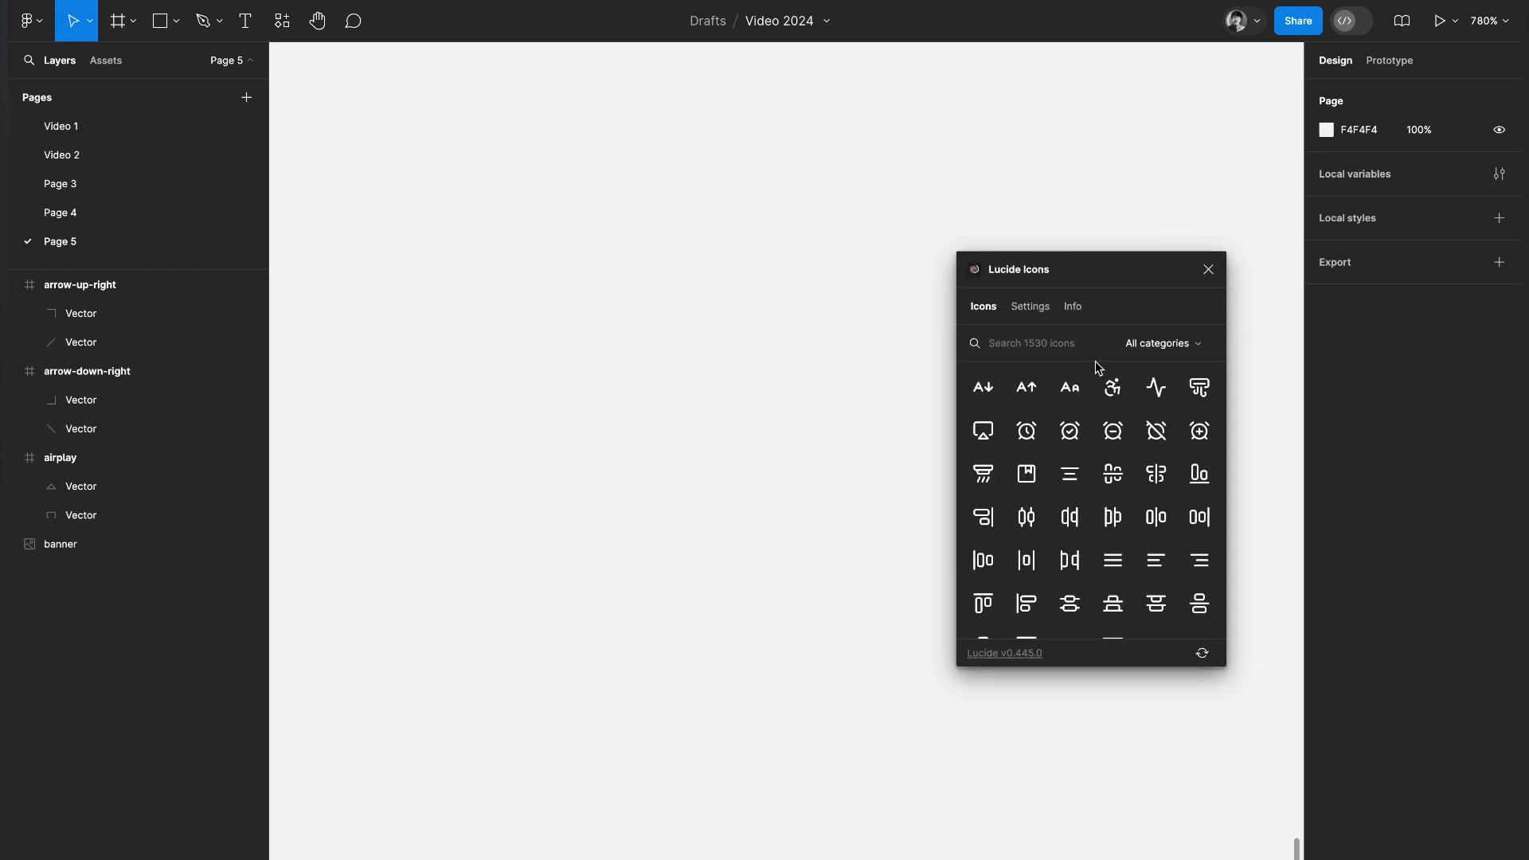
Browse the Lucide icon library and insert the wallet icon on an empty area of the canvas
scroll(1068, 493, down, 10)
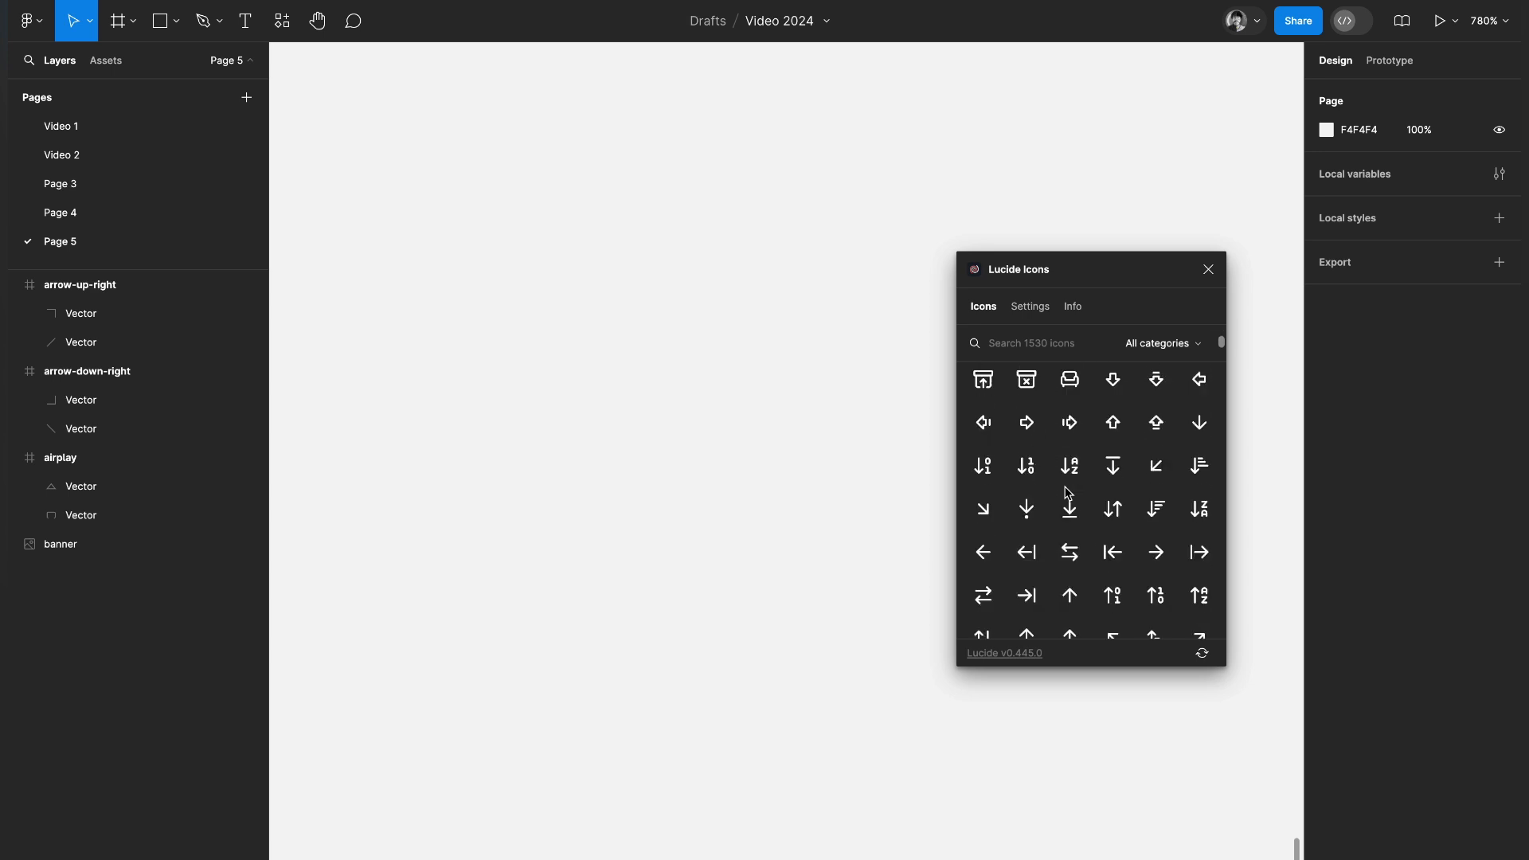
scroll(1068, 492, down, 15)
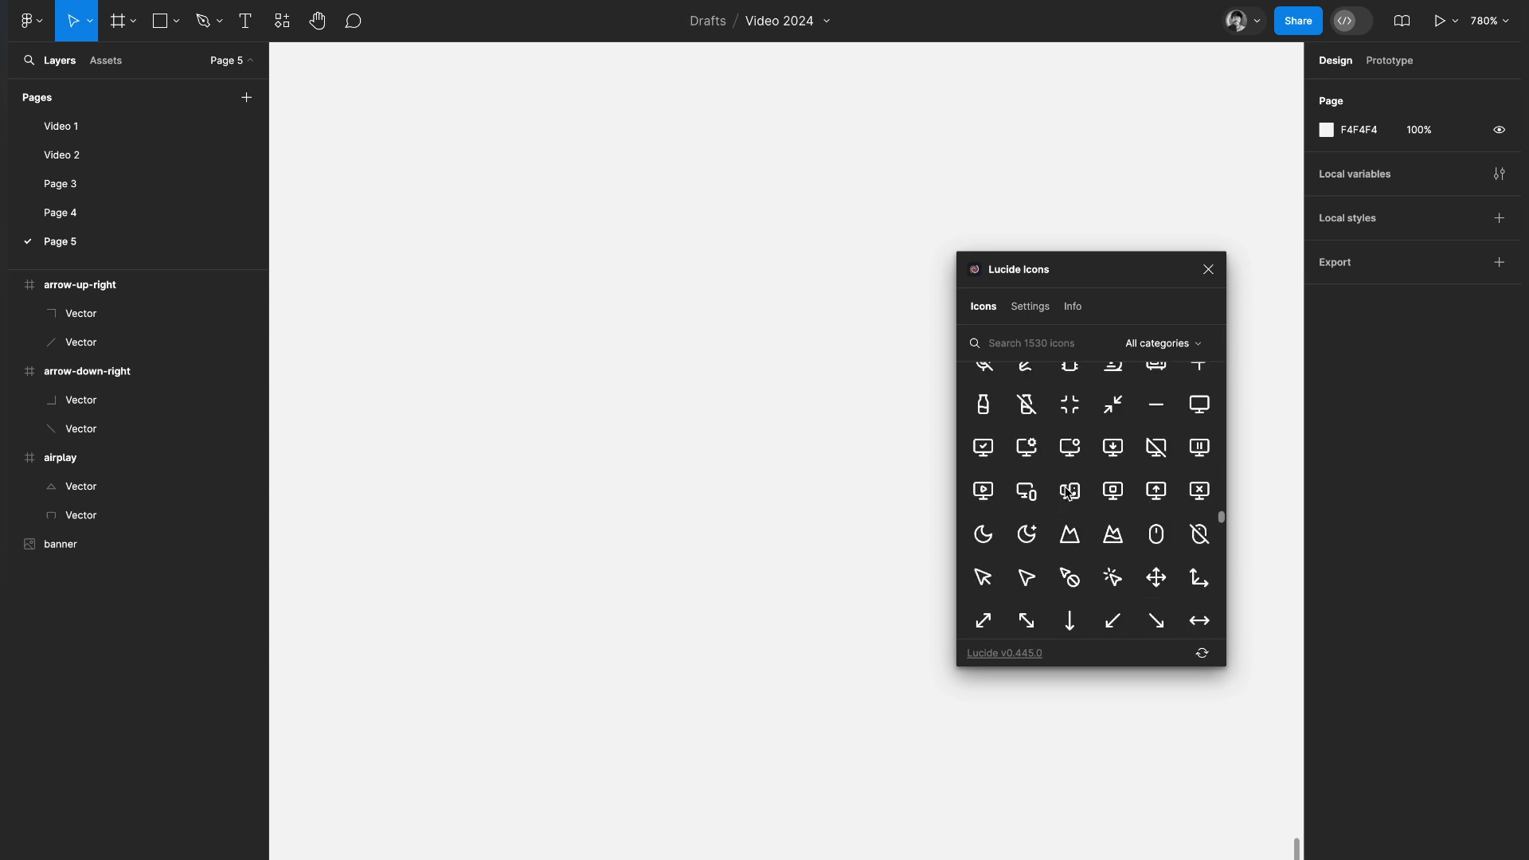
scroll(1068, 493, down, 10)
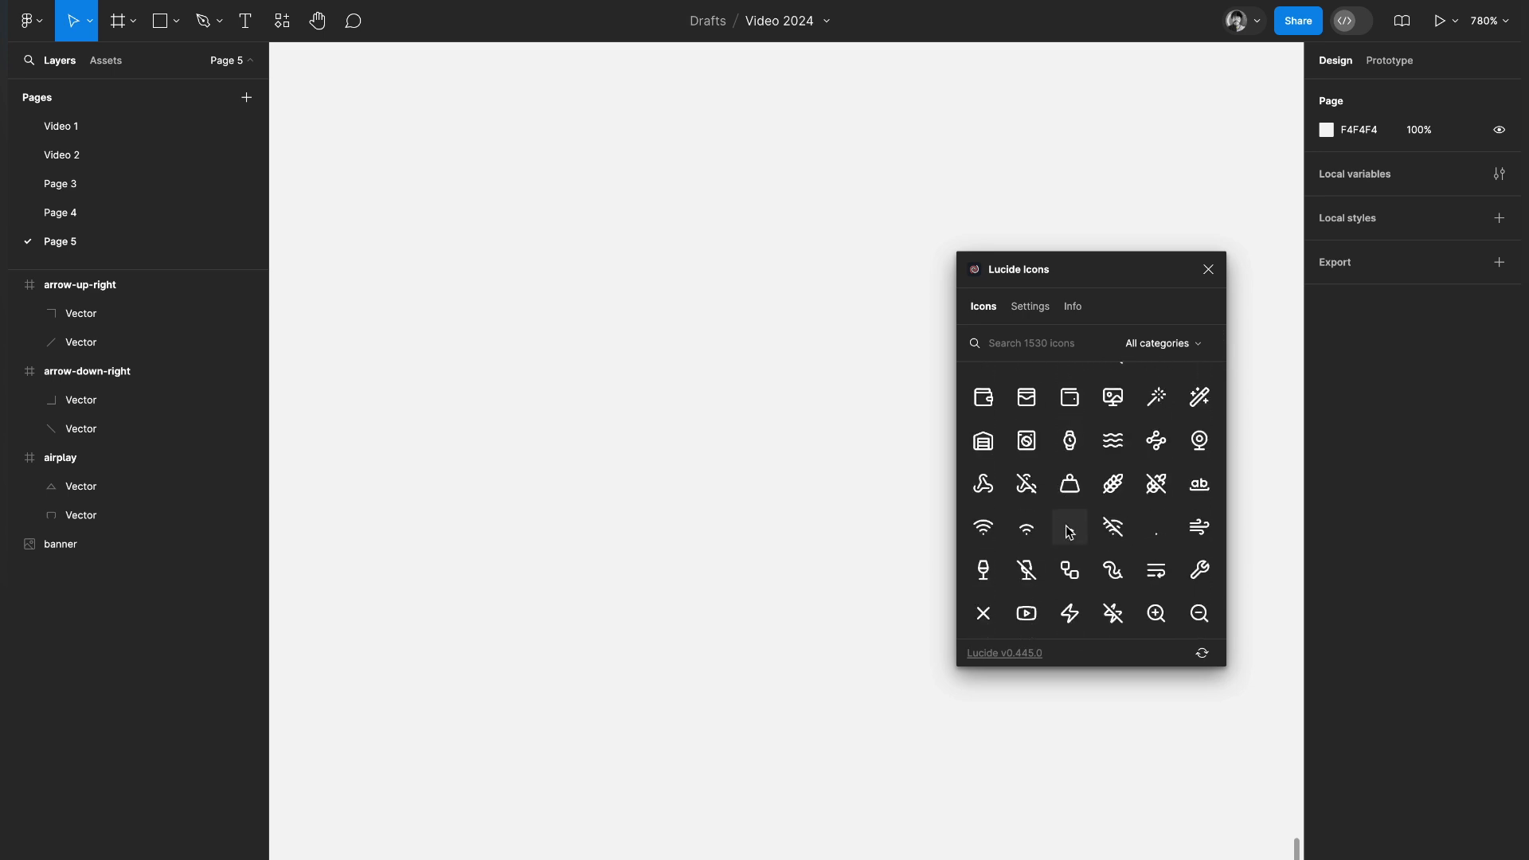
scroll(1055, 492, up, 1)
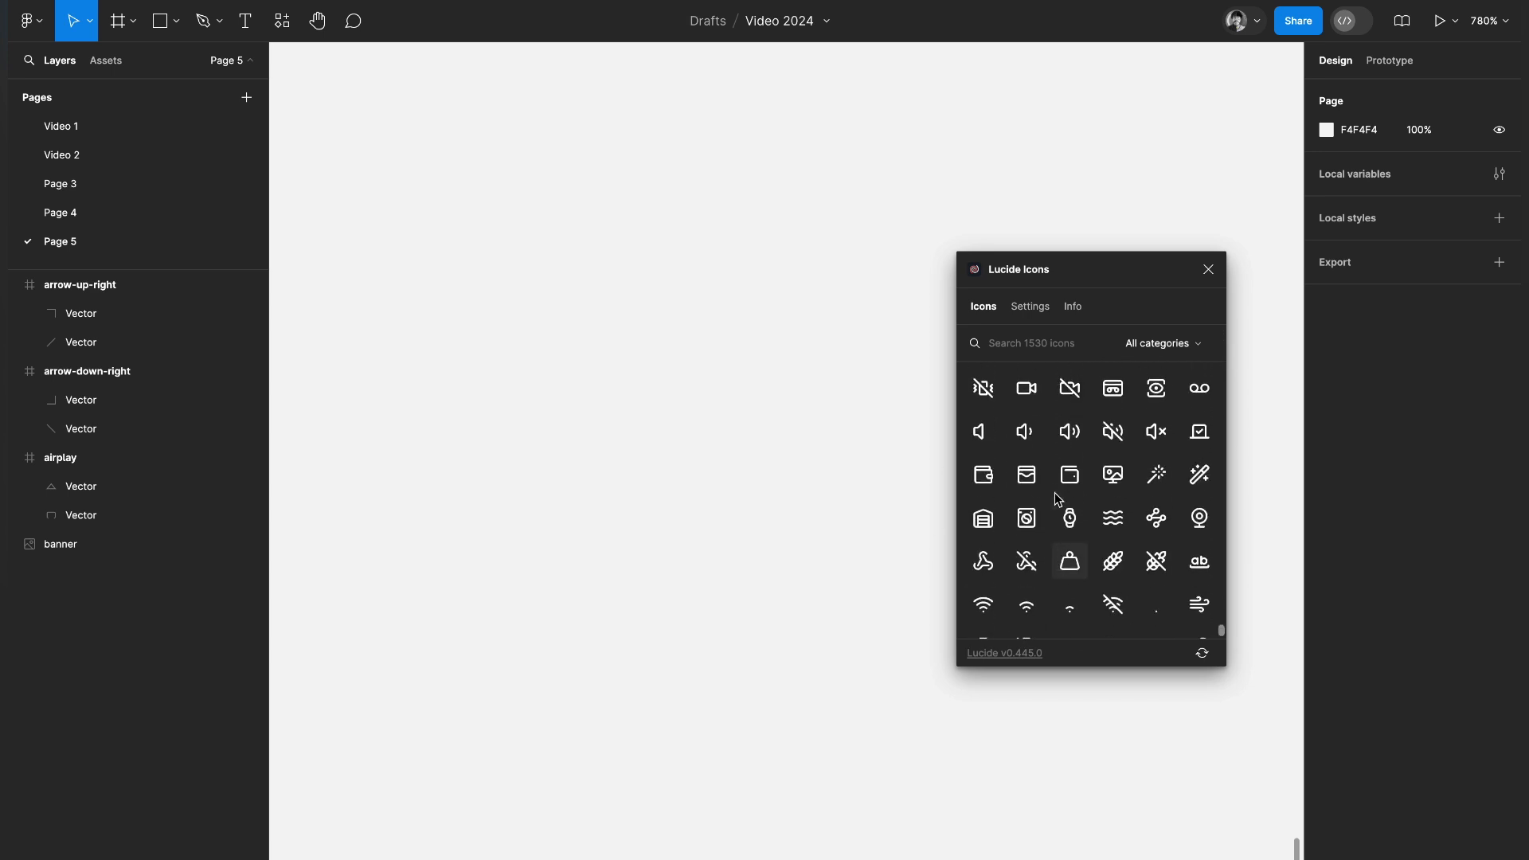
click(988, 488)
click(784, 449)
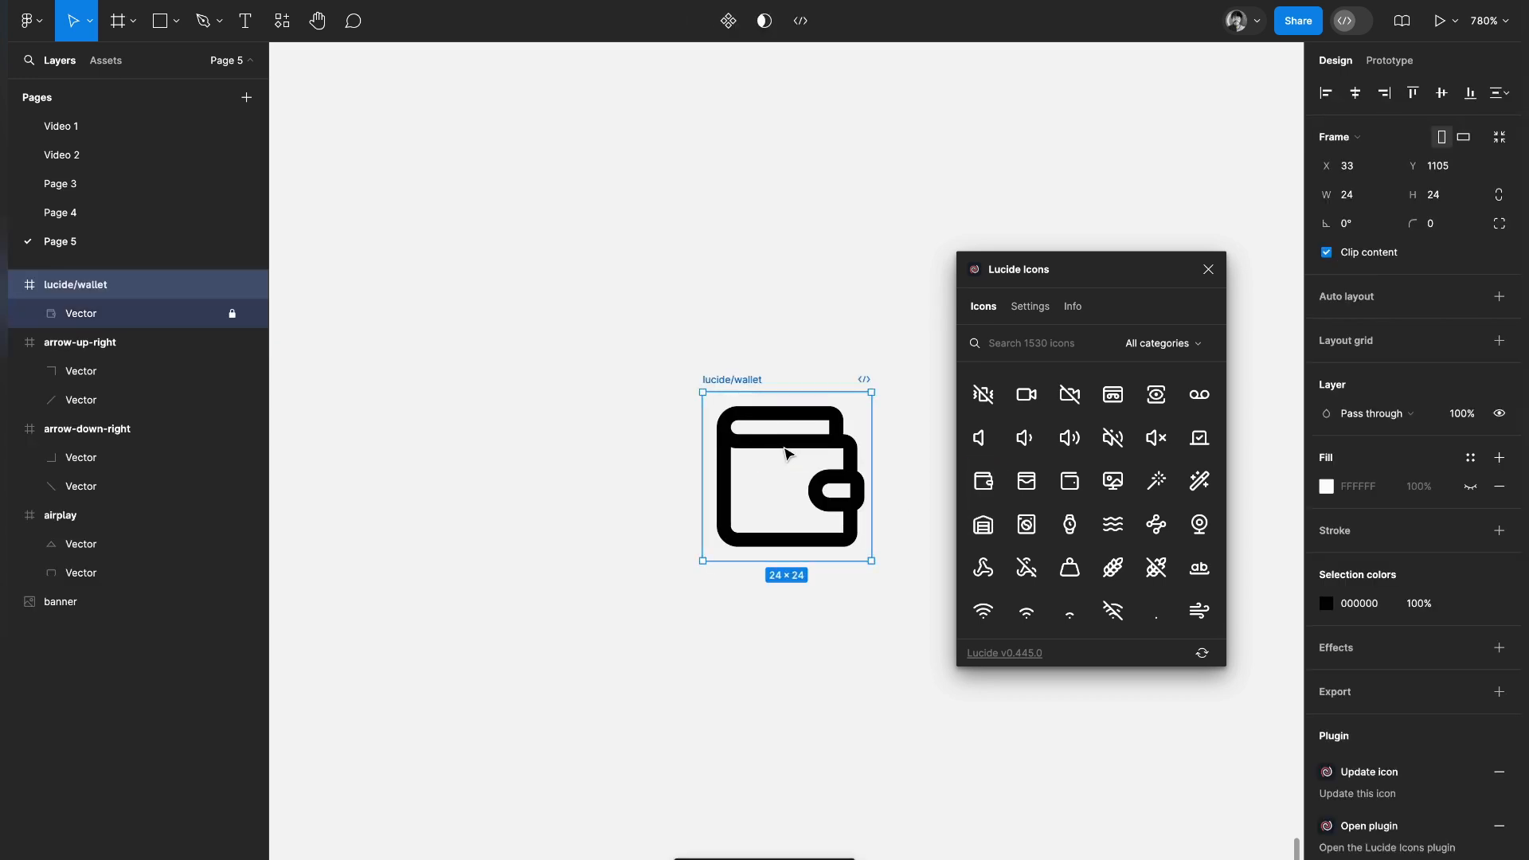
Unlock the vector layer inside the wallet icon and select it to inspect its stroke settings
scroll(787, 454, right, 2)
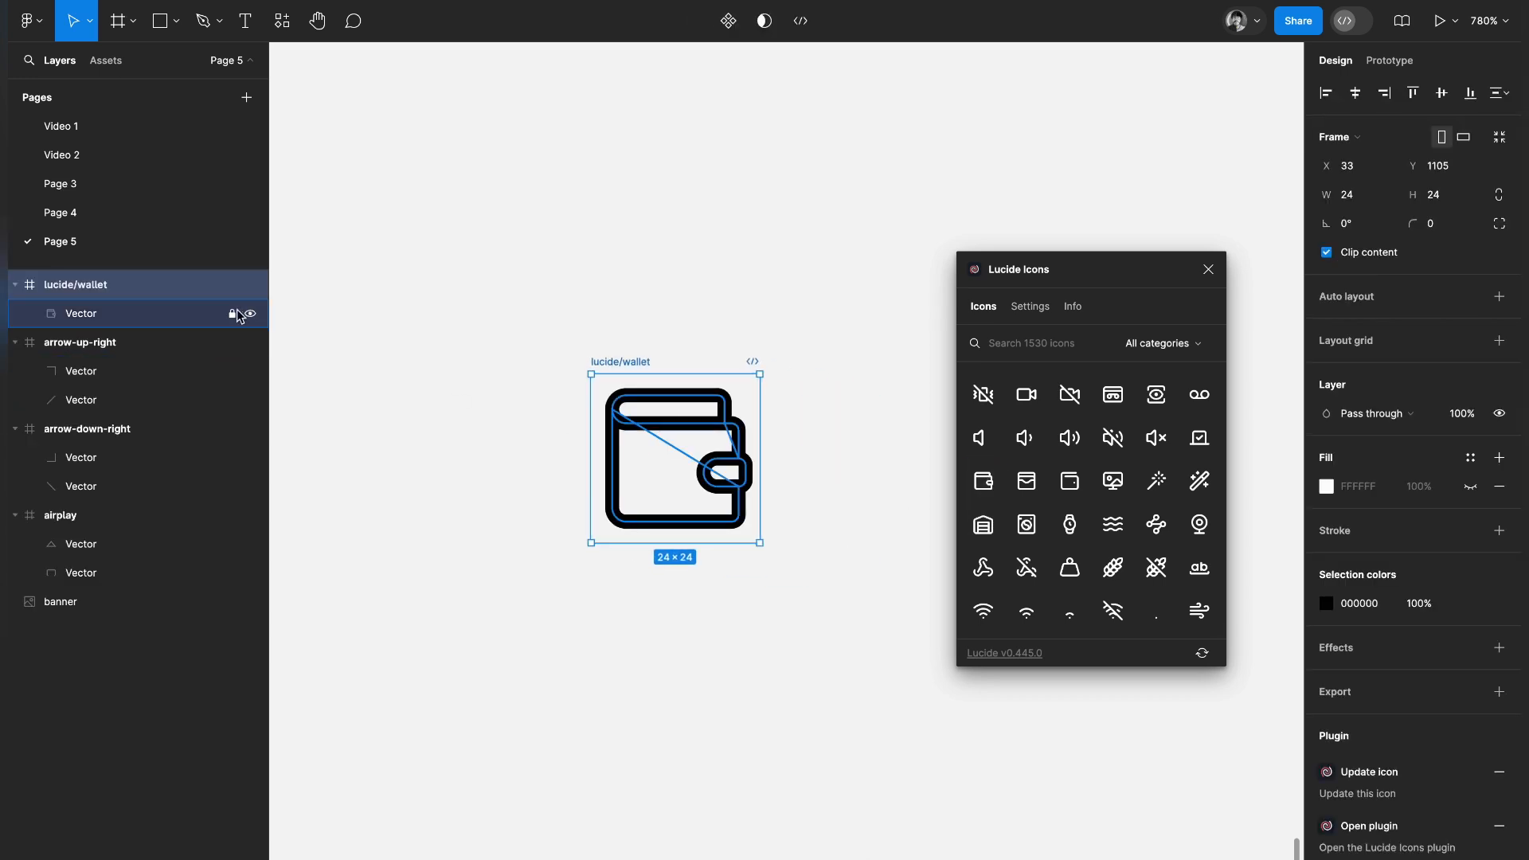
click(693, 437)
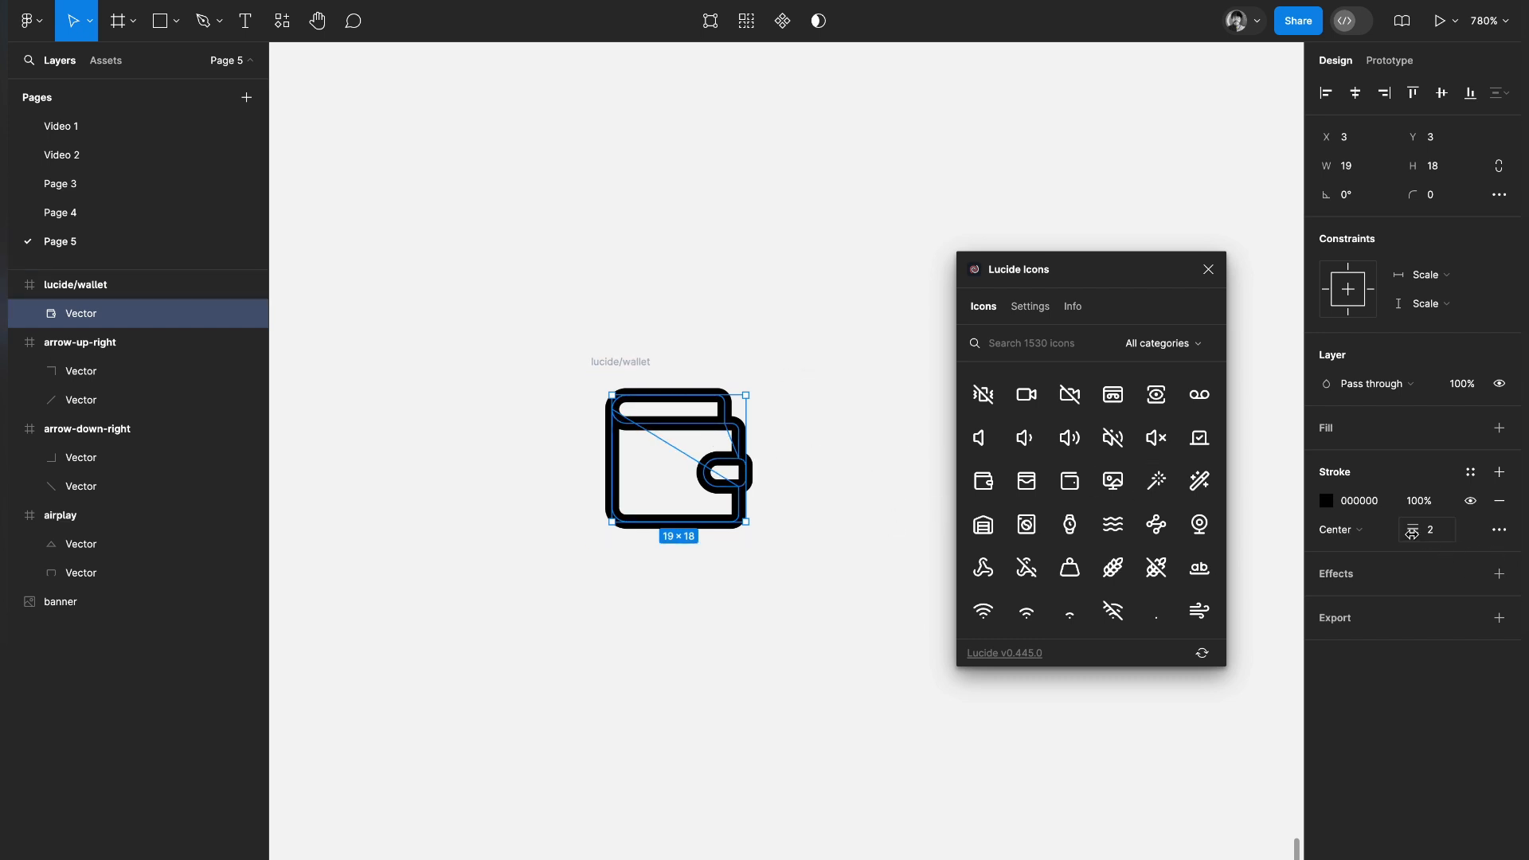
scroll(1070, 454, up, 1)
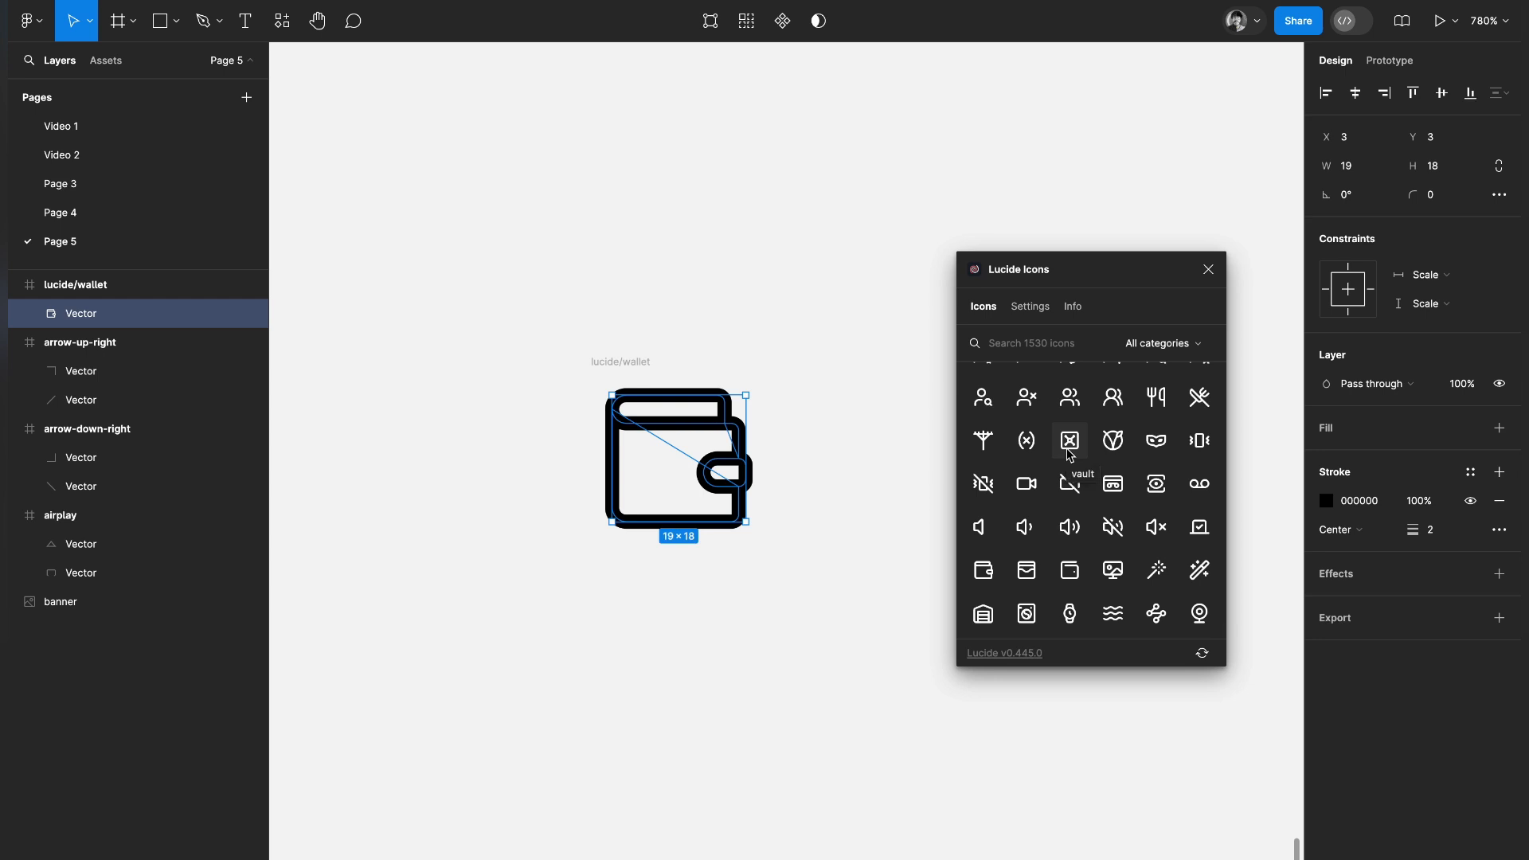
click(842, 325)
Insert the Lucide users icon and separate it from the wallet icon so they sit side by side
click(1069, 406)
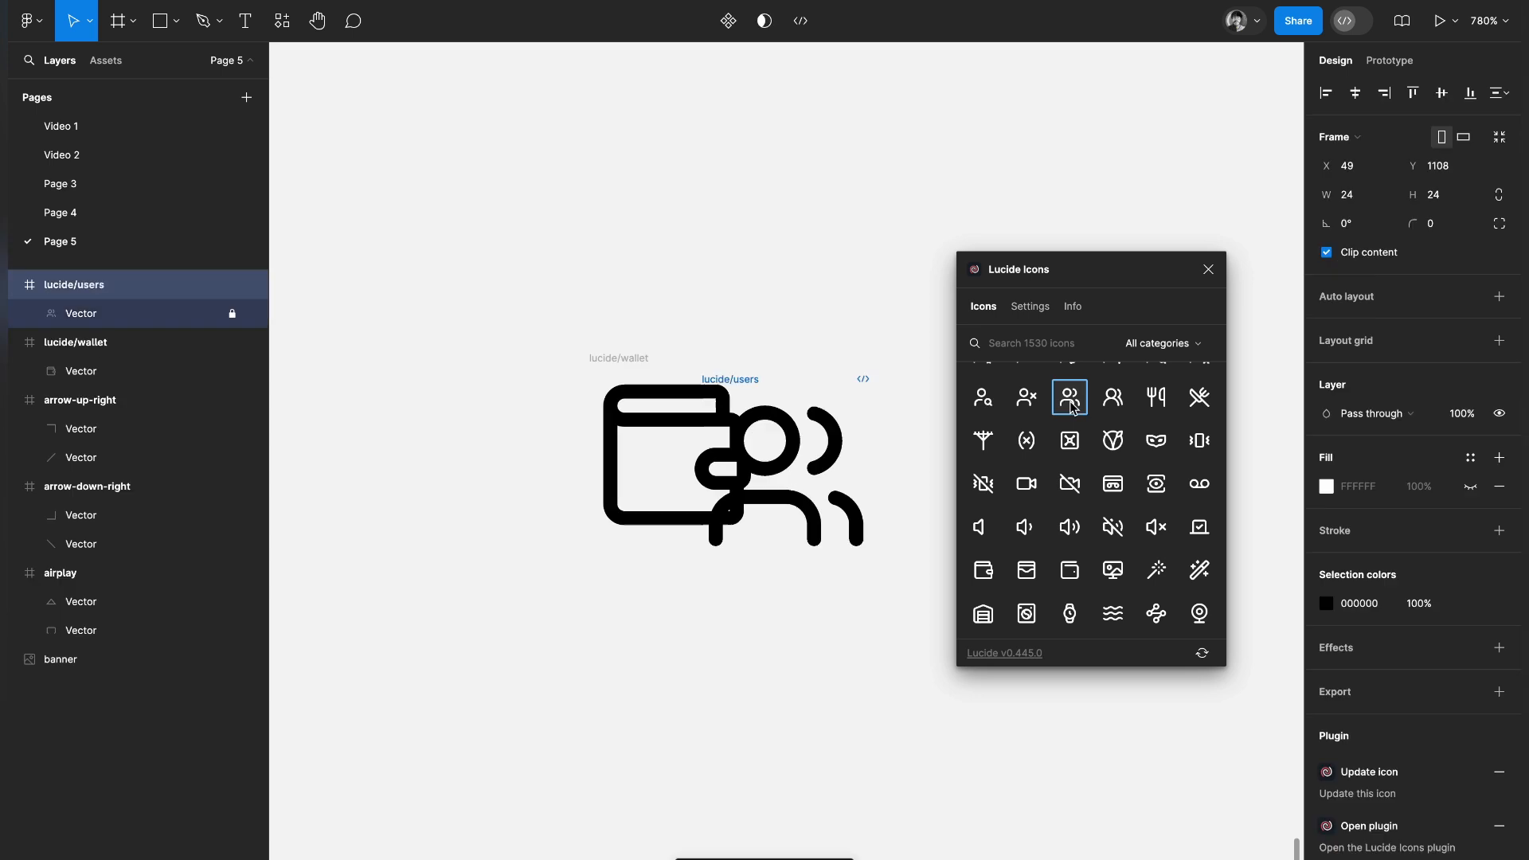
drag(618, 355, 478, 386)
drag(718, 376, 700, 376)
scroll(701, 377, down, 2)
scroll(700, 377, right, 2)
scroll(701, 377, up, 1)
Insert the Lucide video, volume-1 and a second wallet icon in a row after the users icon
click(1028, 485)
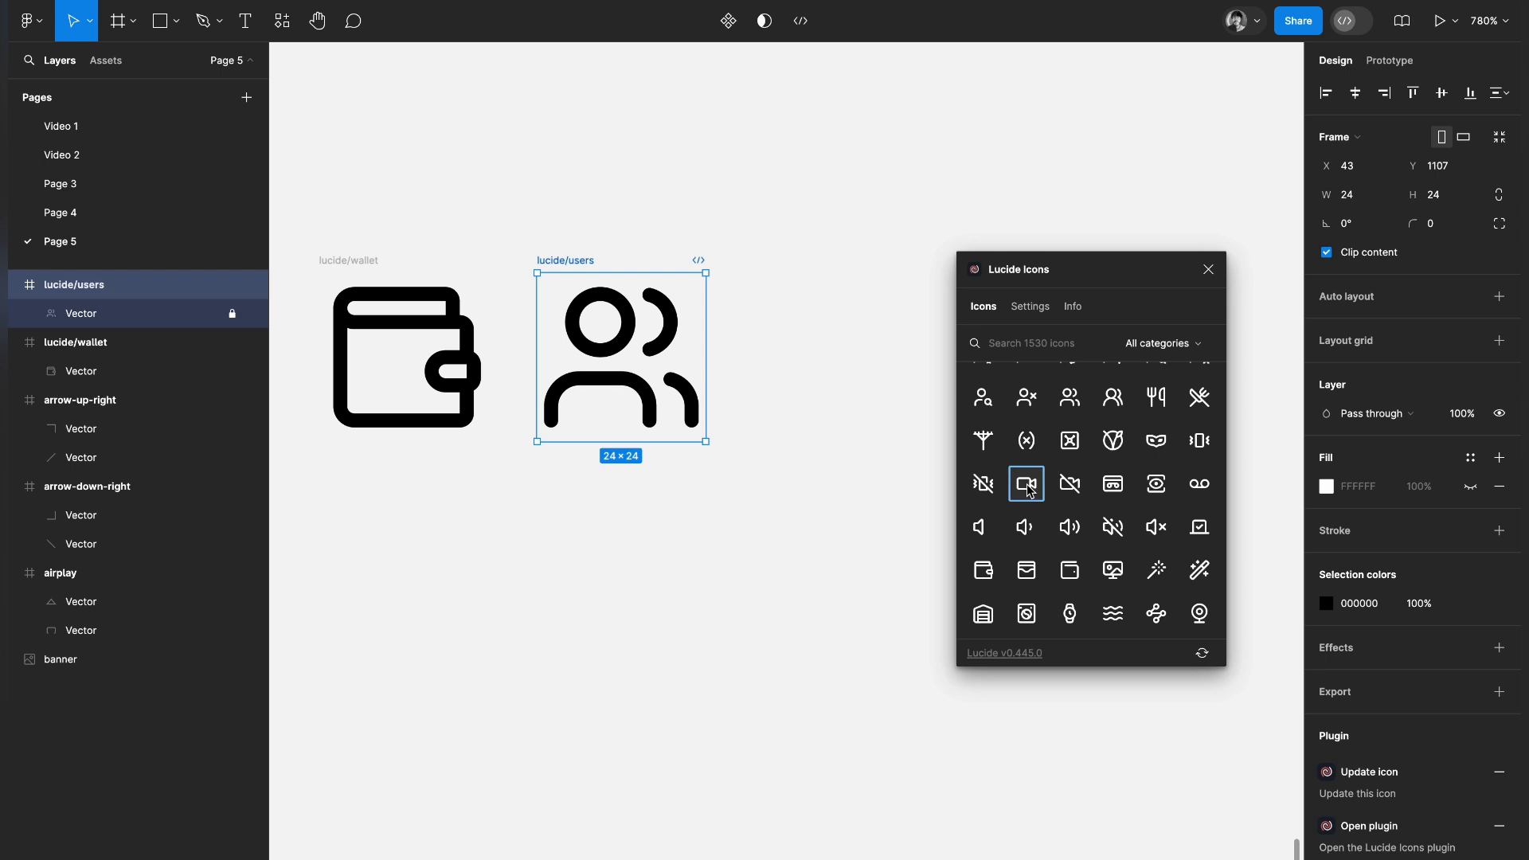
click(1026, 526)
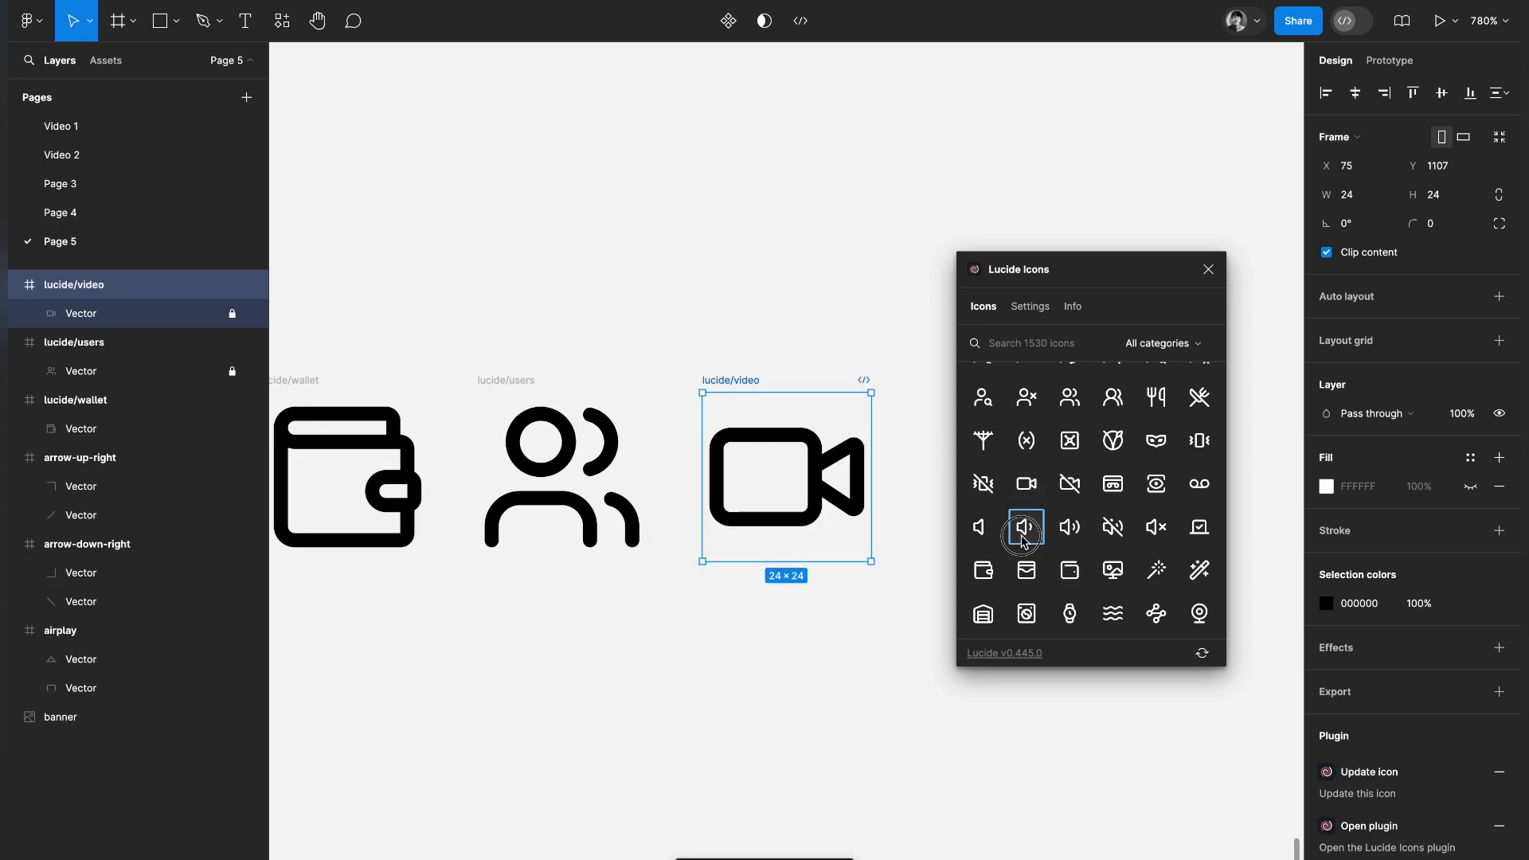
click(985, 568)
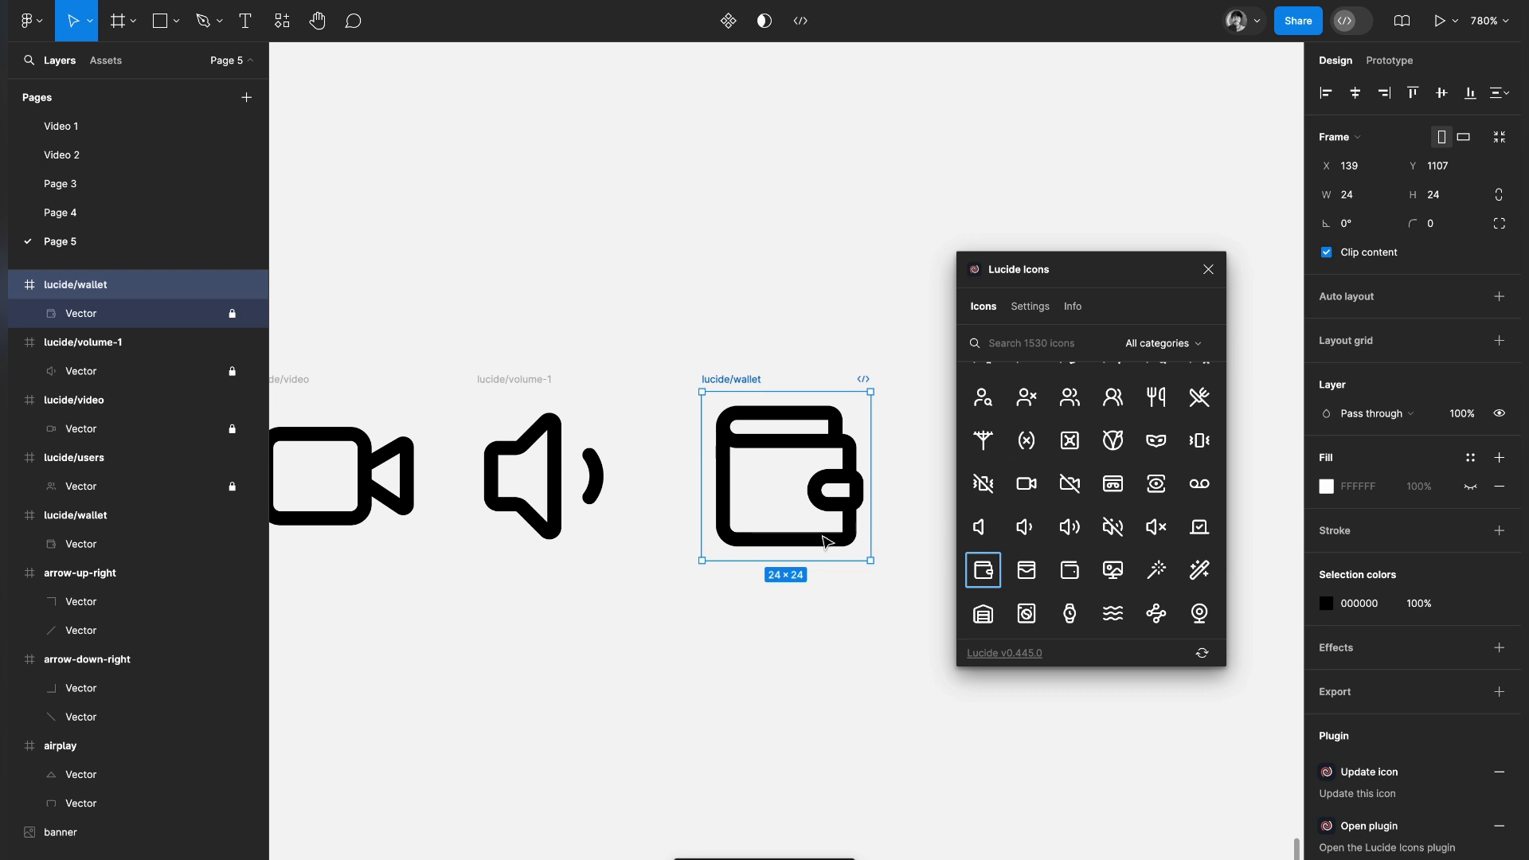
Set the icon size to 42 in the Lucide Icons plugin settings
click(1030, 307)
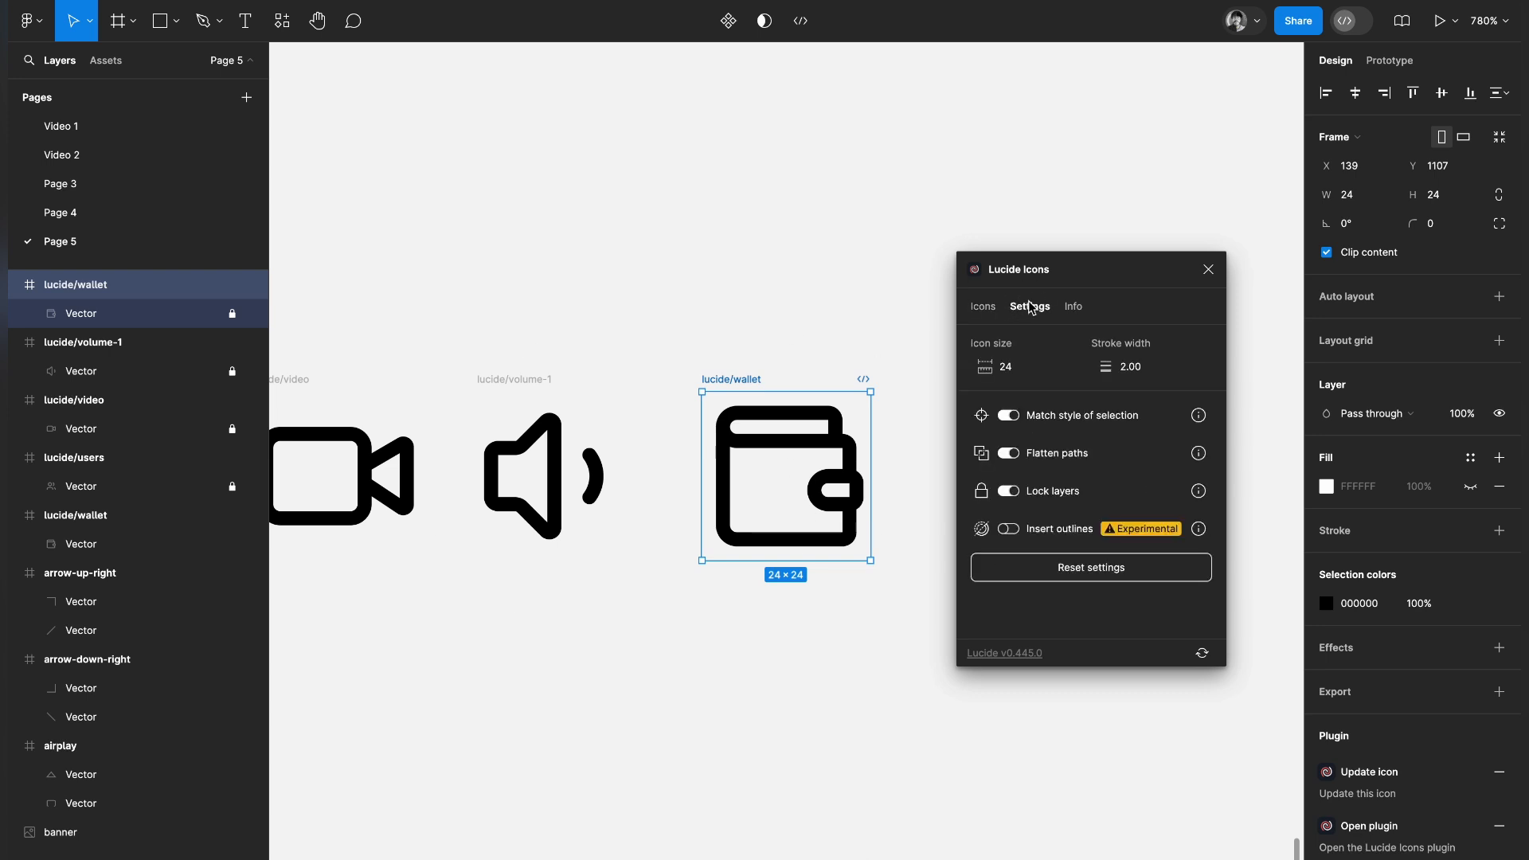
scroll(794, 450, right, 3)
click(1022, 374)
text(4)
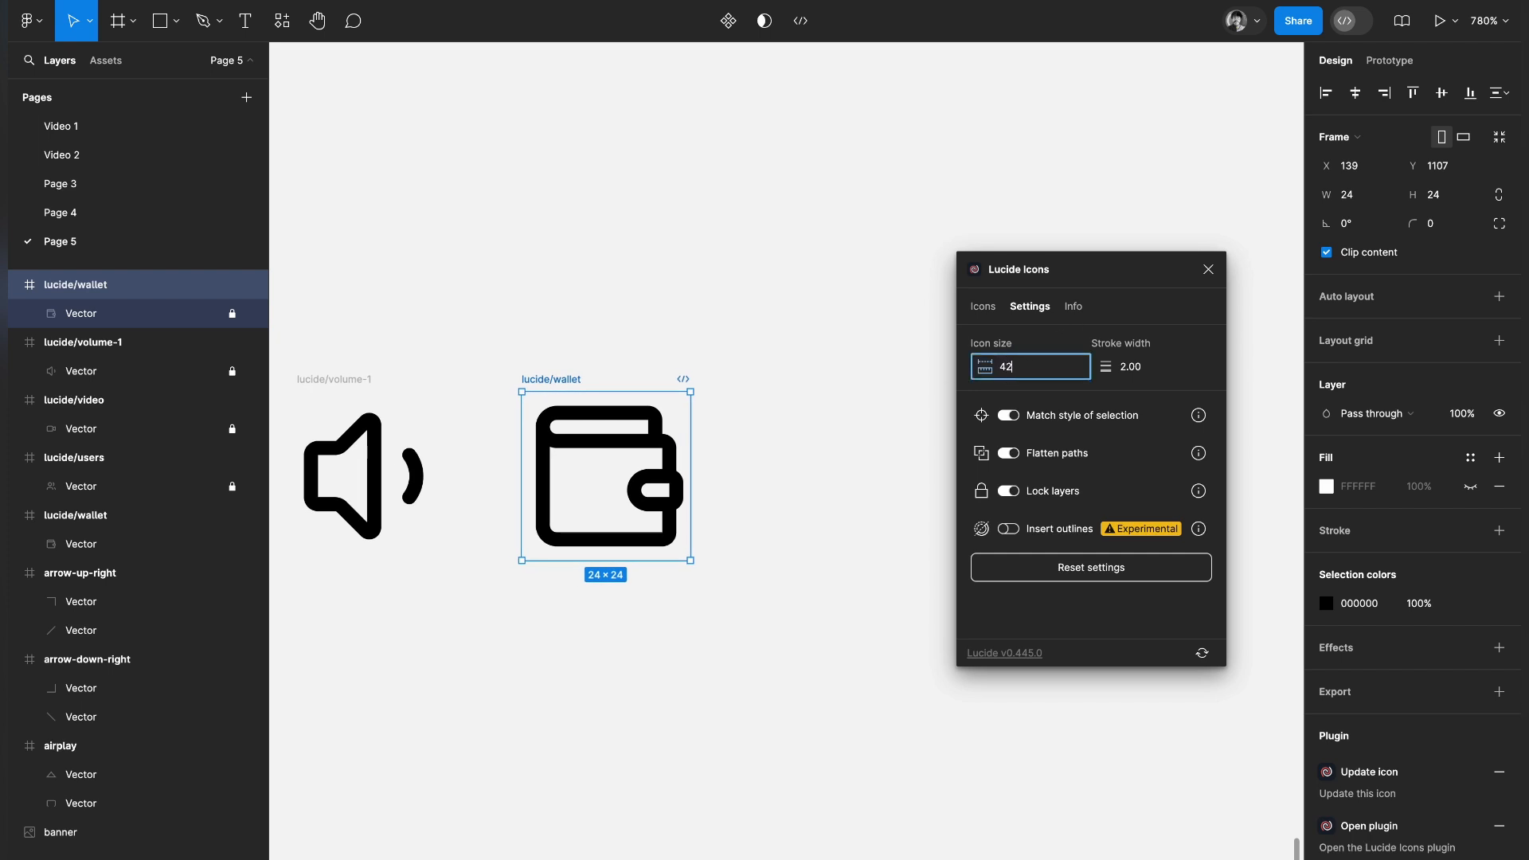
Insert the Lucide alarm-clock-minus icon after the last wallet icon and close the plugin
click(984, 307)
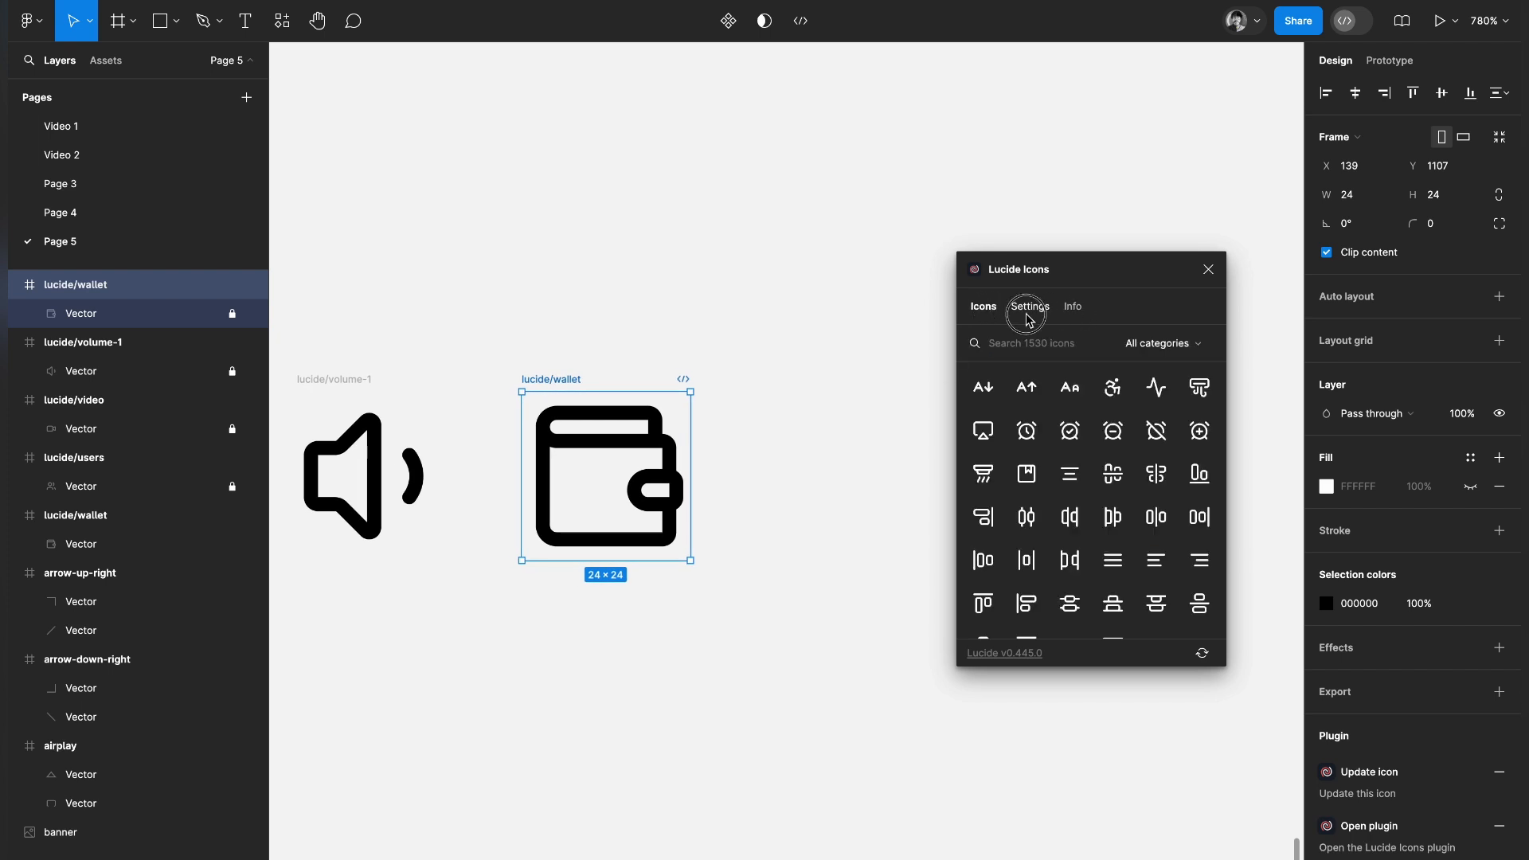
click(1027, 309)
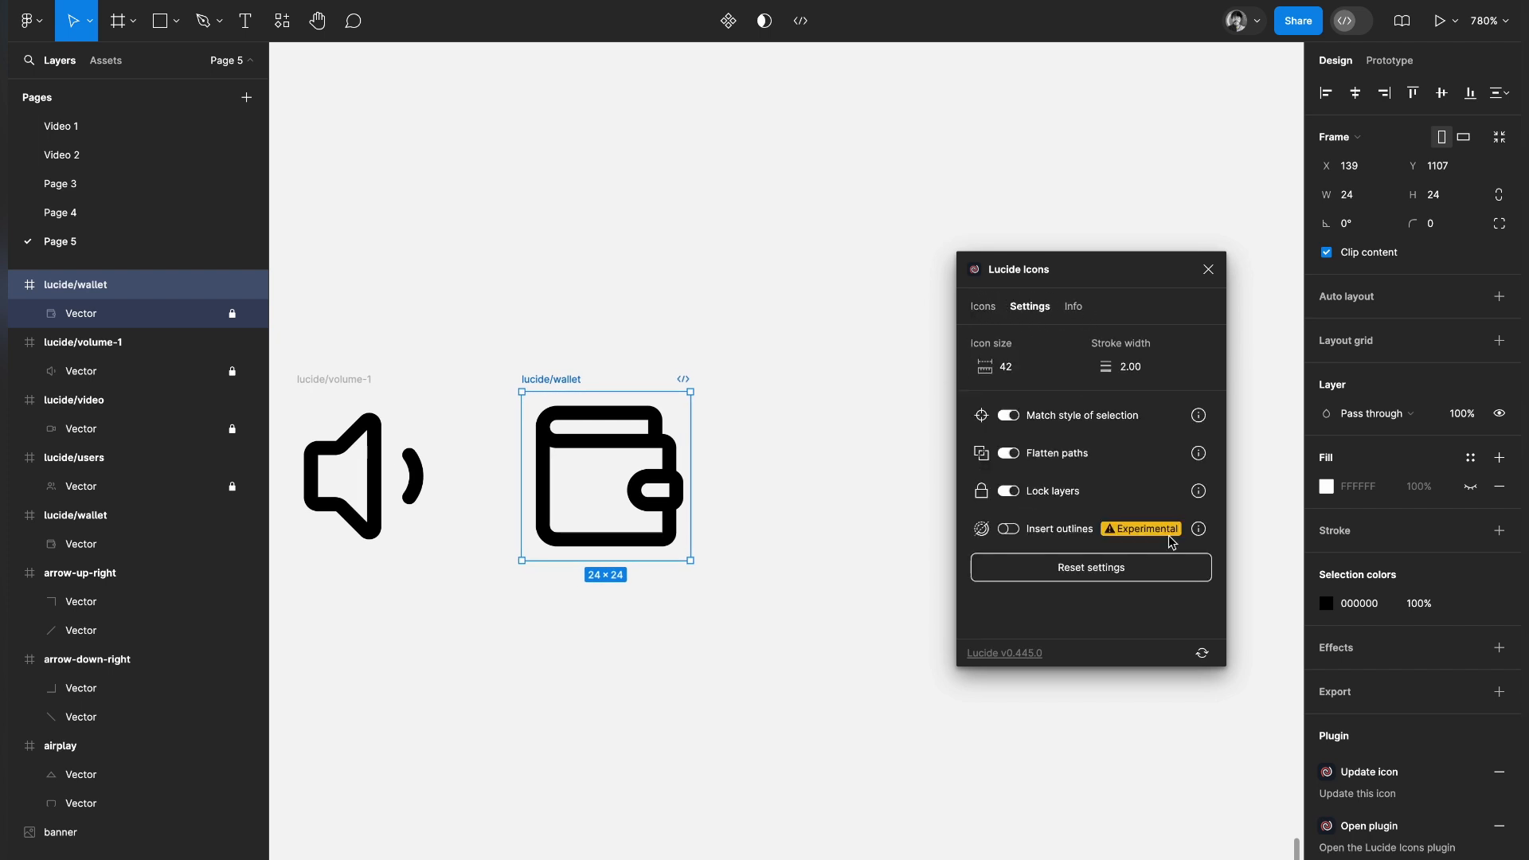
click(984, 306)
click(1119, 436)
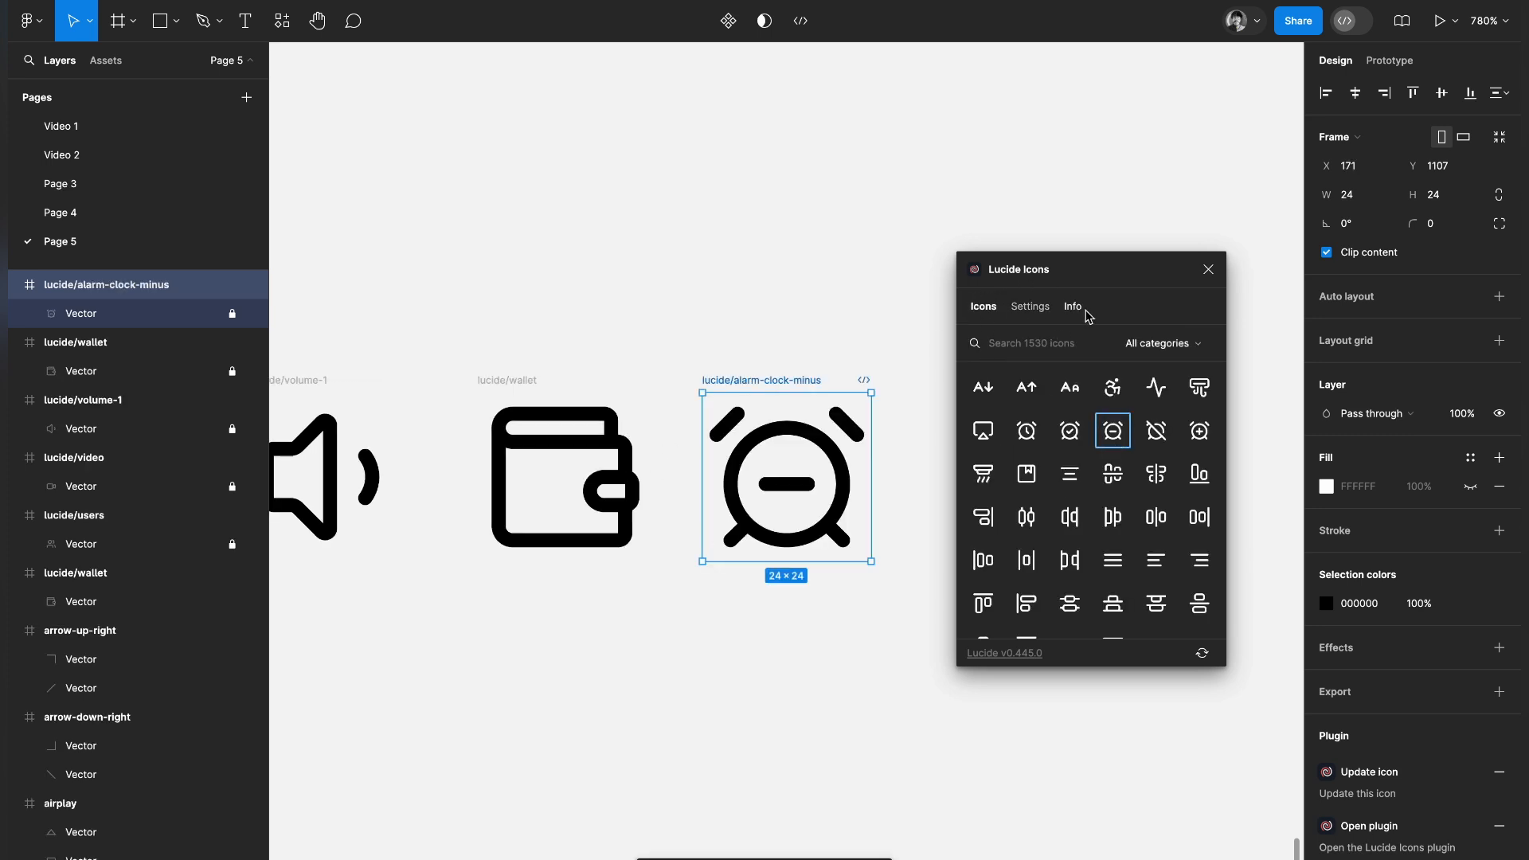
click(1208, 272)
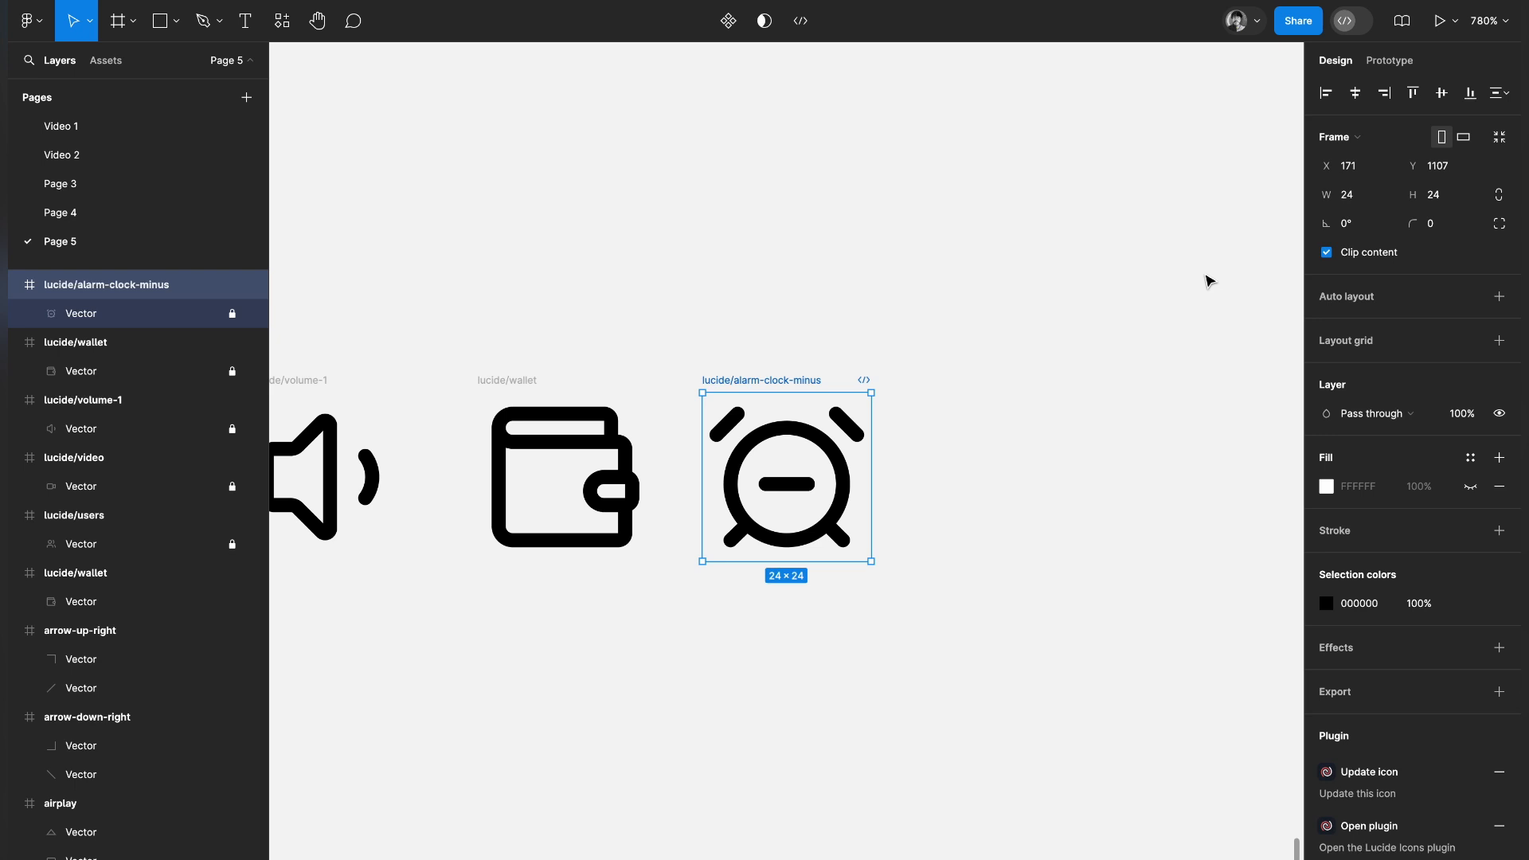
Search the plugins for "huge", launch Hugeicons Pro - Icon Library, and move its window aside over an empty canvas area
click(284, 24)
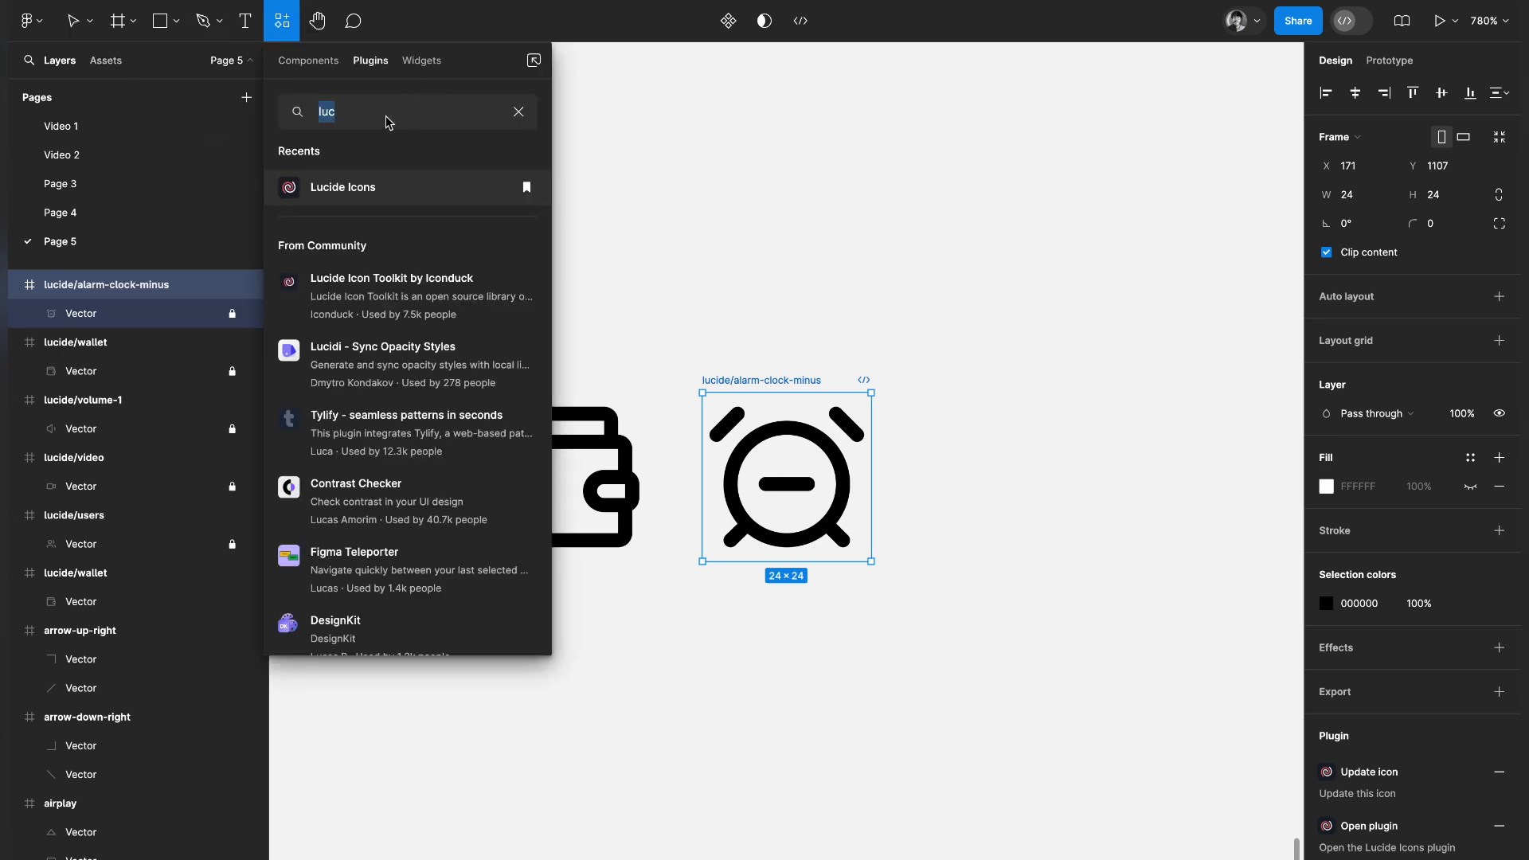
text(huge)
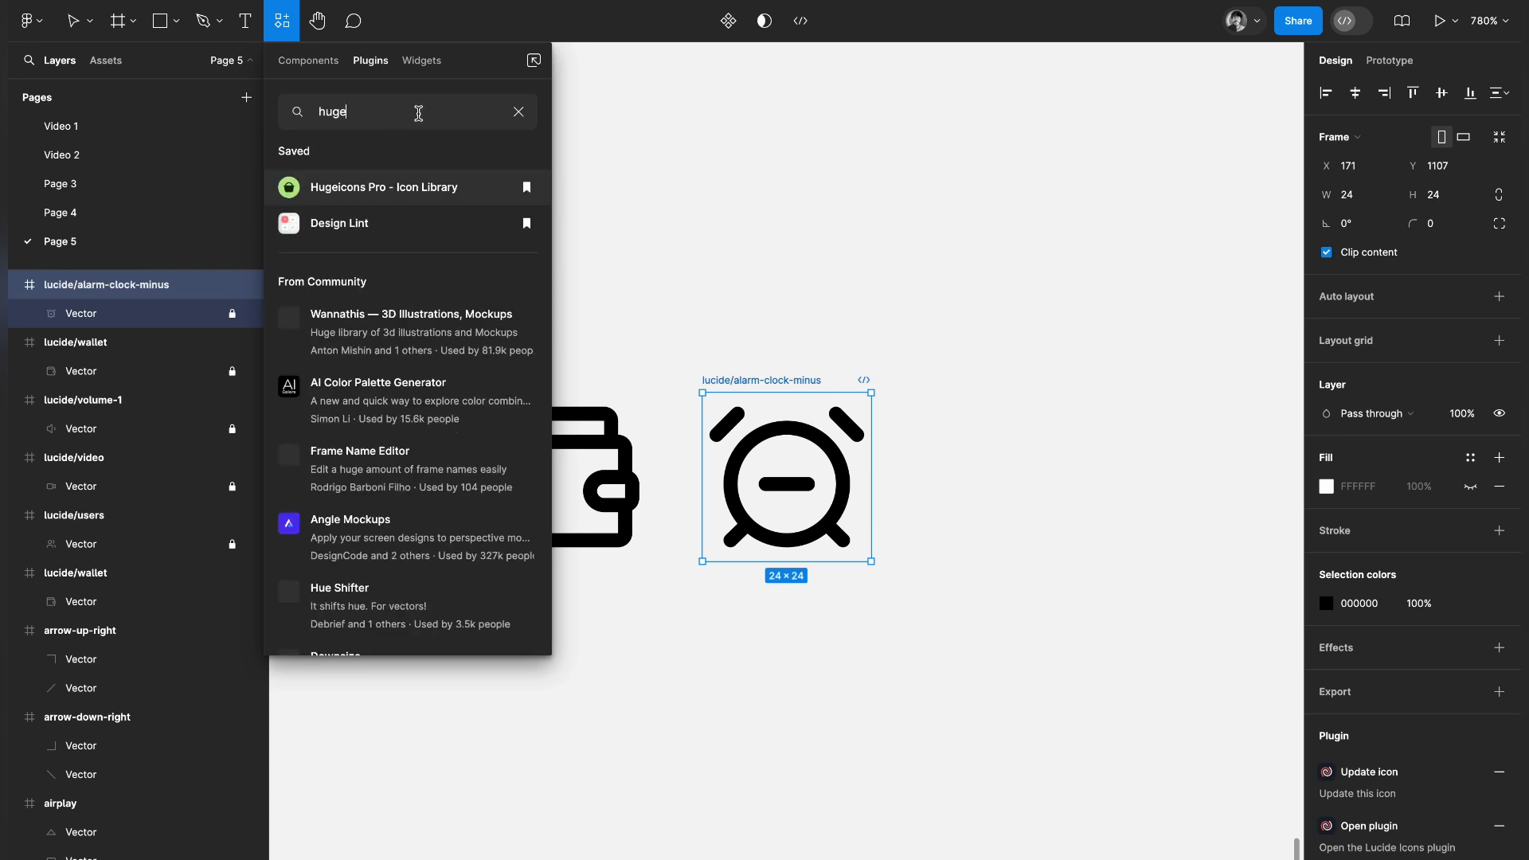
key(Escape)
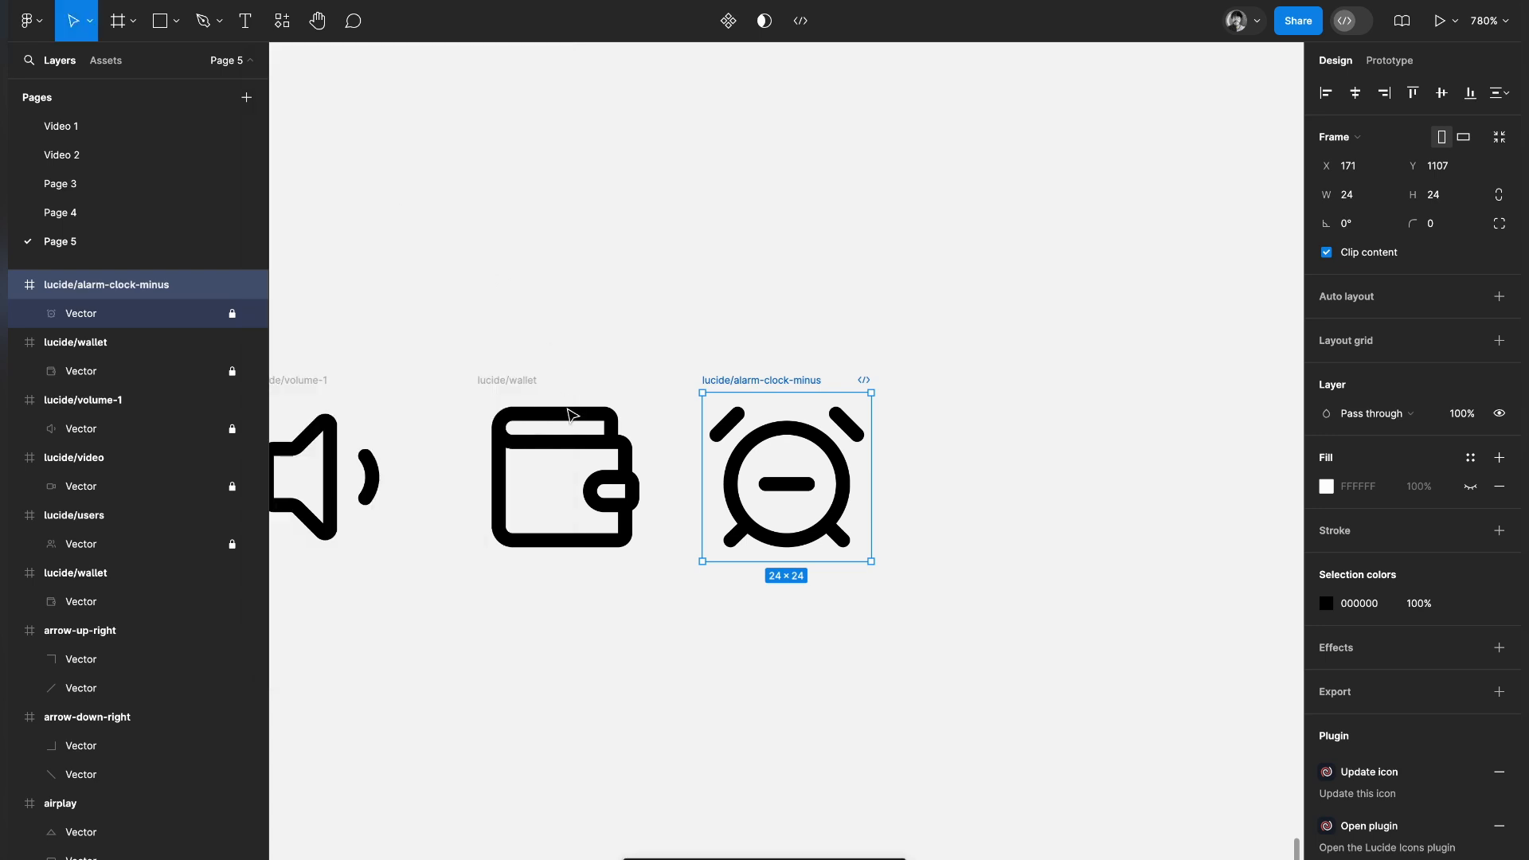
scroll(573, 406, down, 5)
scroll(572, 377, left, 3)
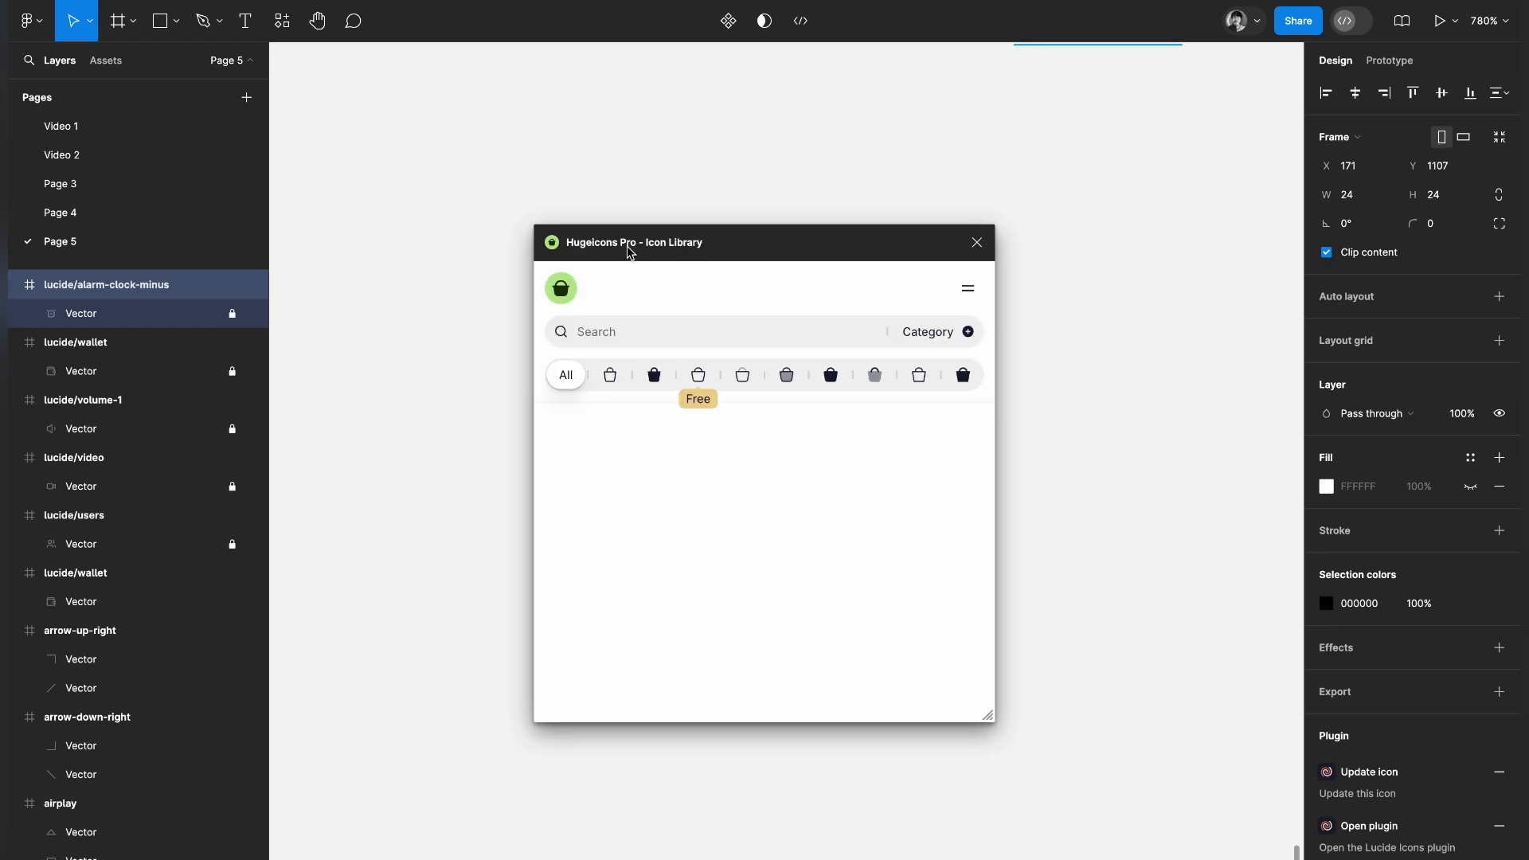
drag(629, 251, 902, 279)
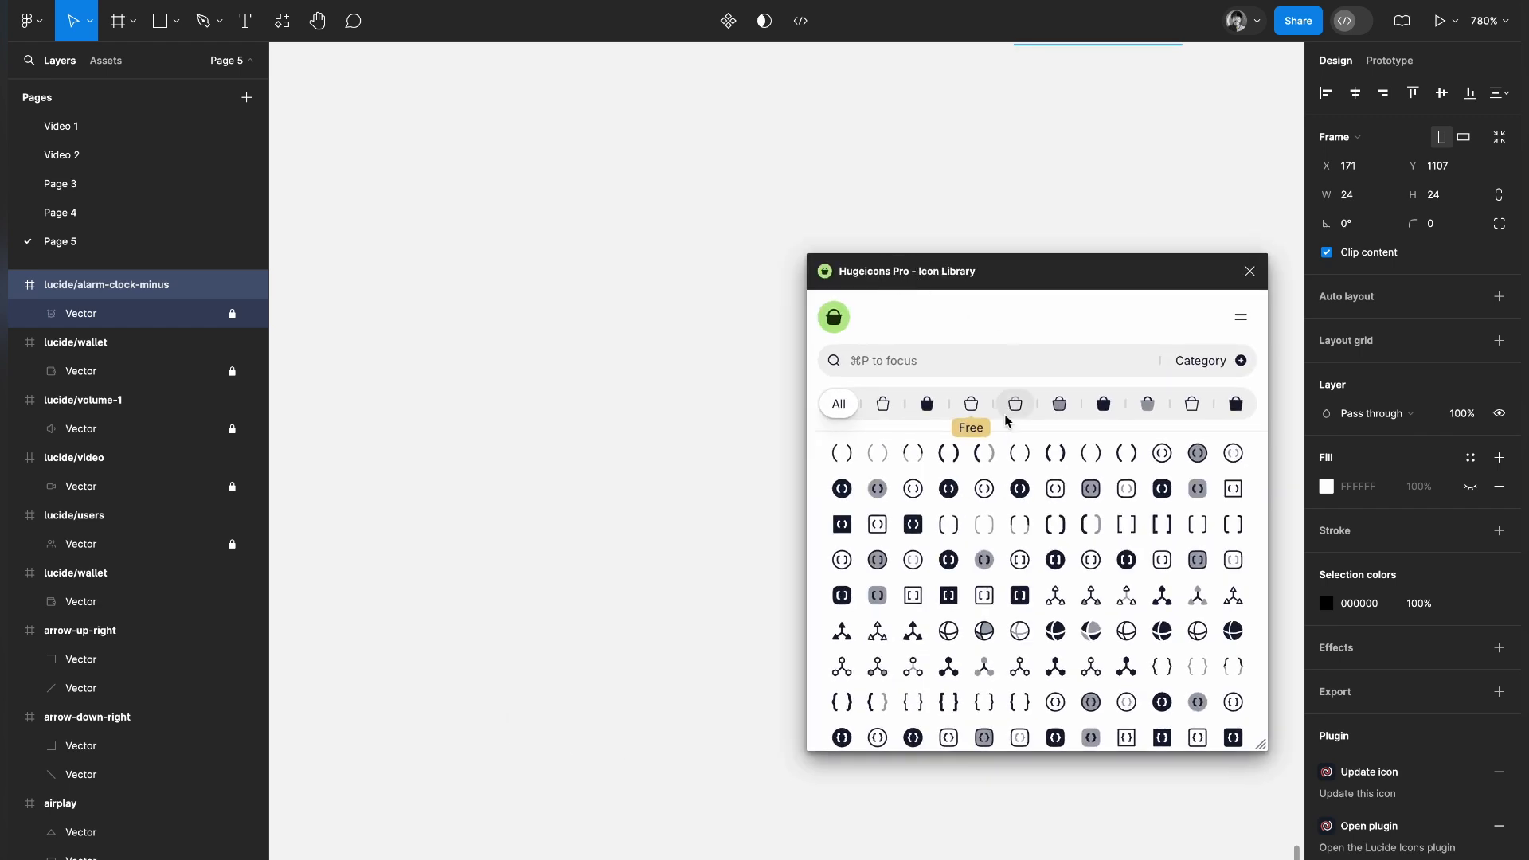
Compare the Hugeicons styles, including Stroke (Standard), Solid (Standard), Stroke, Twotone, Solid and Bulk
click(884, 406)
click(927, 405)
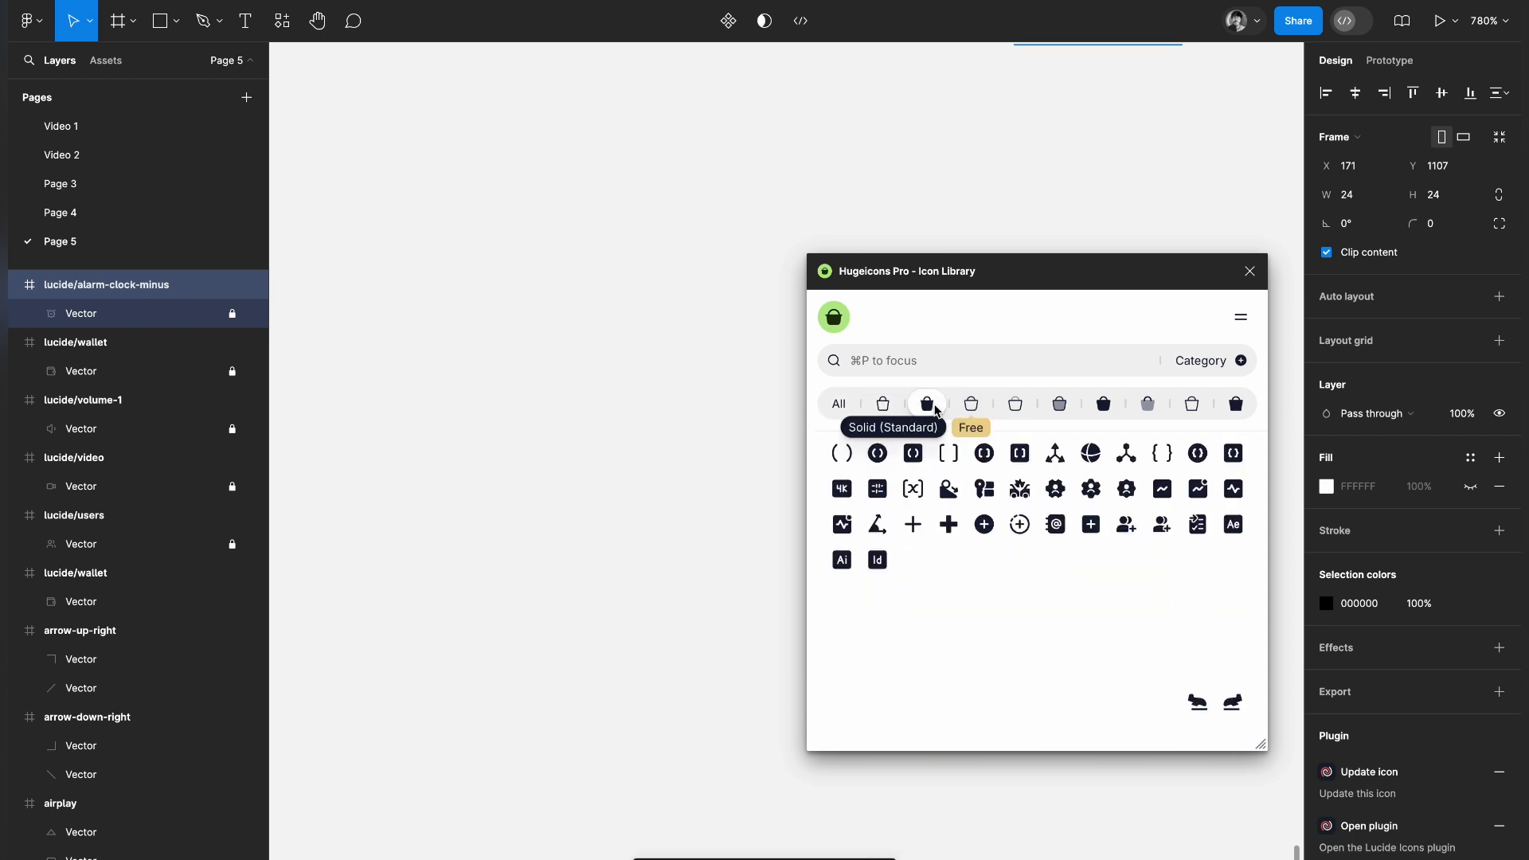
click(979, 409)
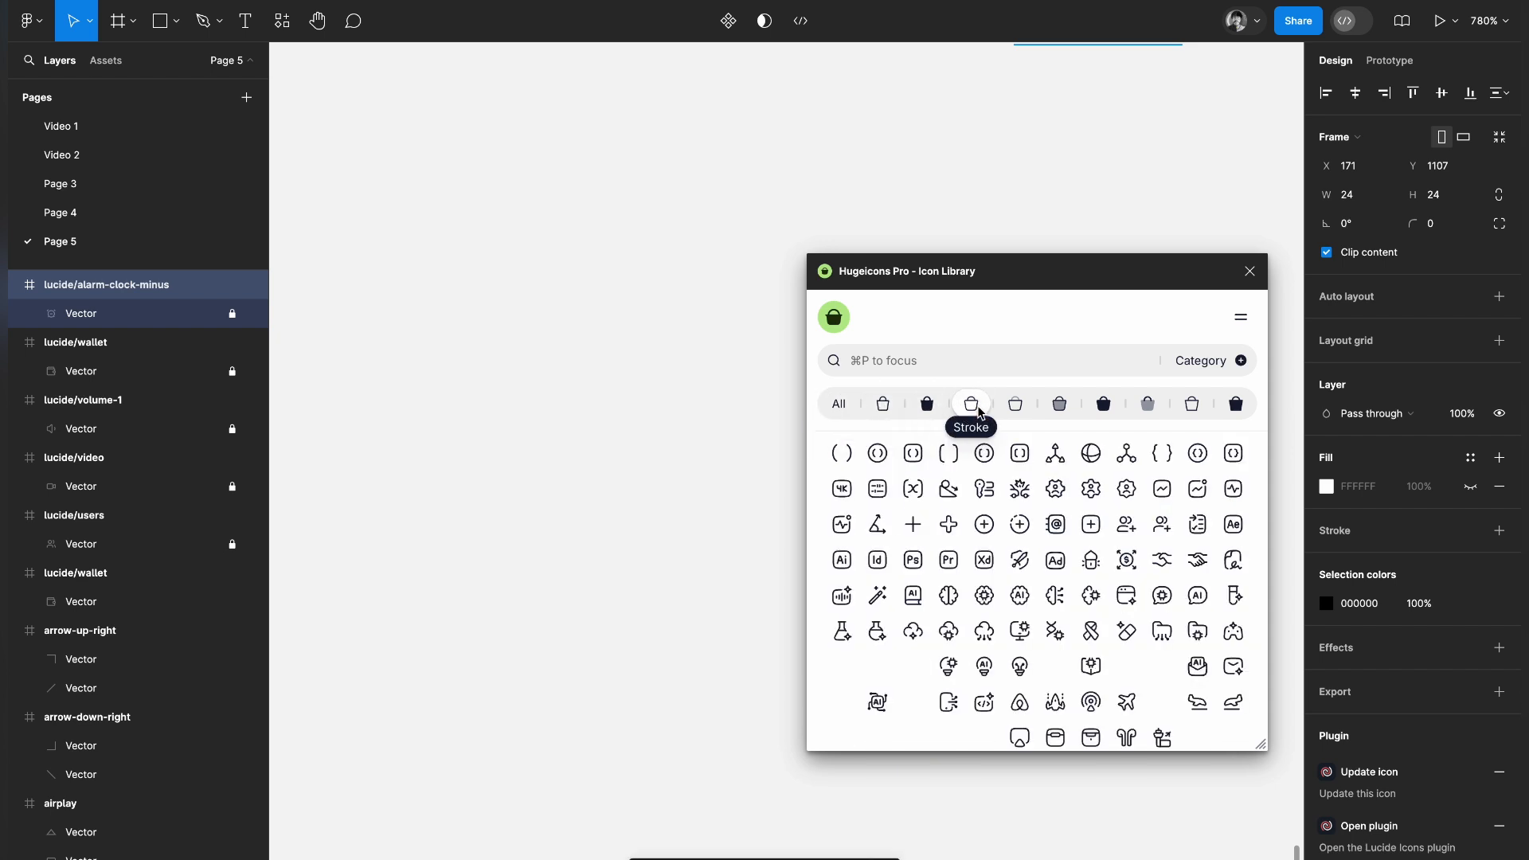
click(1020, 407)
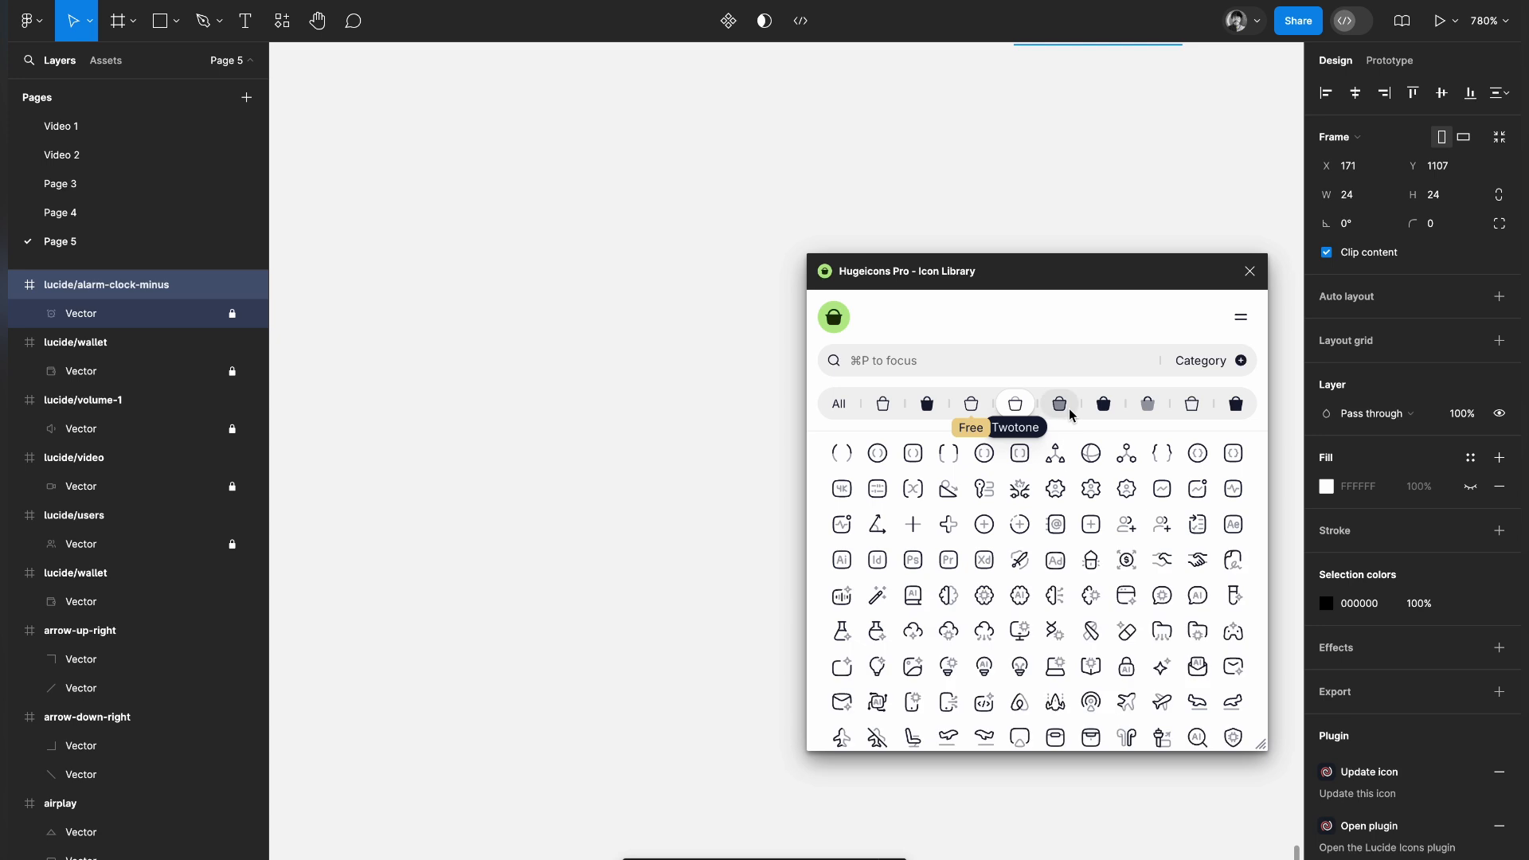
click(1069, 408)
click(1103, 406)
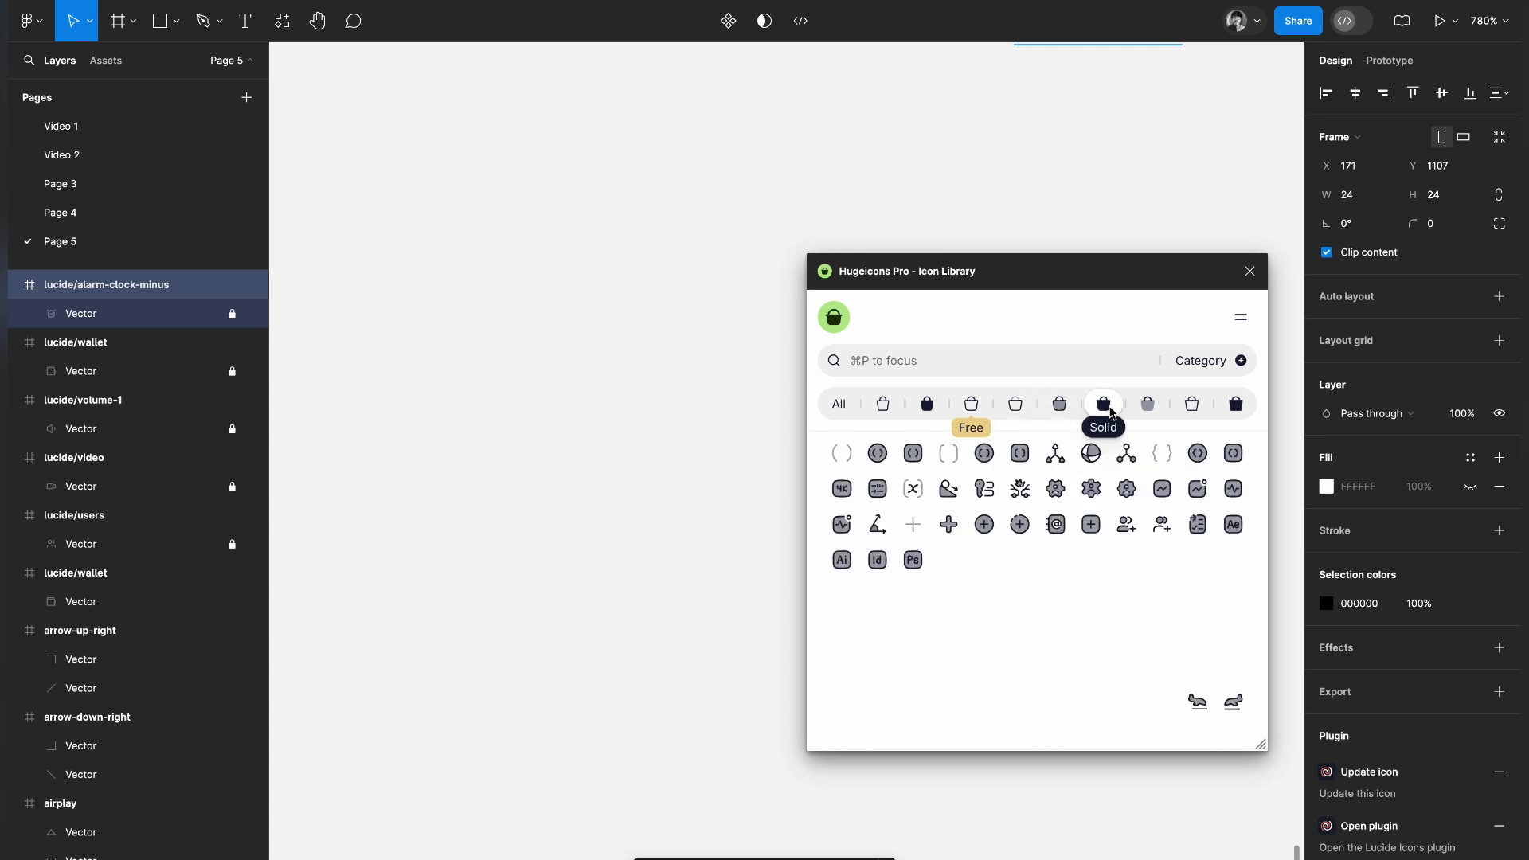
click(1146, 408)
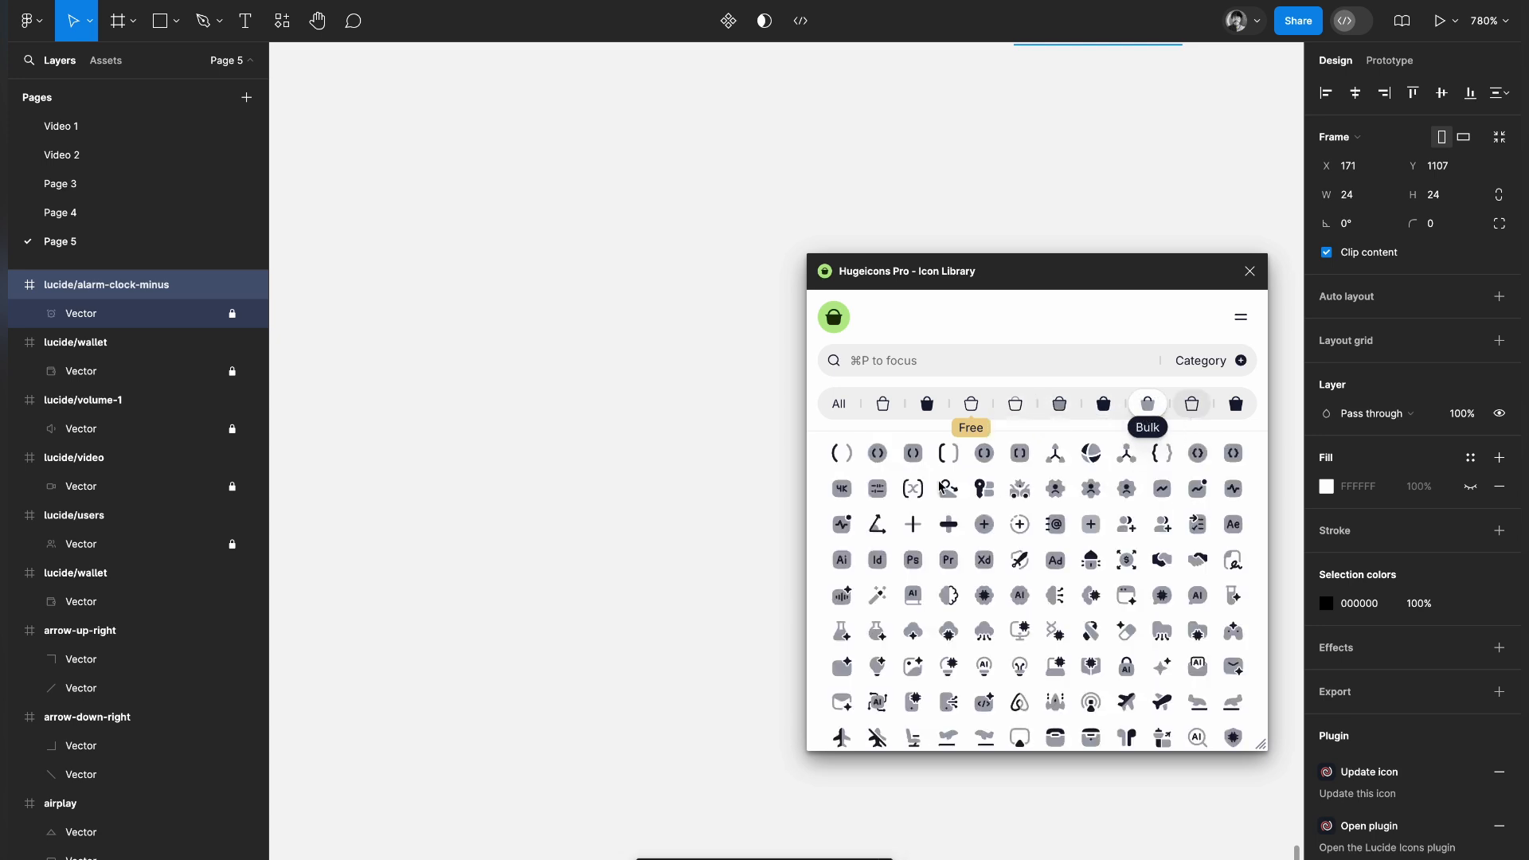
Filter Hugeicons to the free Stroke style and insert two app-store icons and an arc-browser icon side by side
click(982, 413)
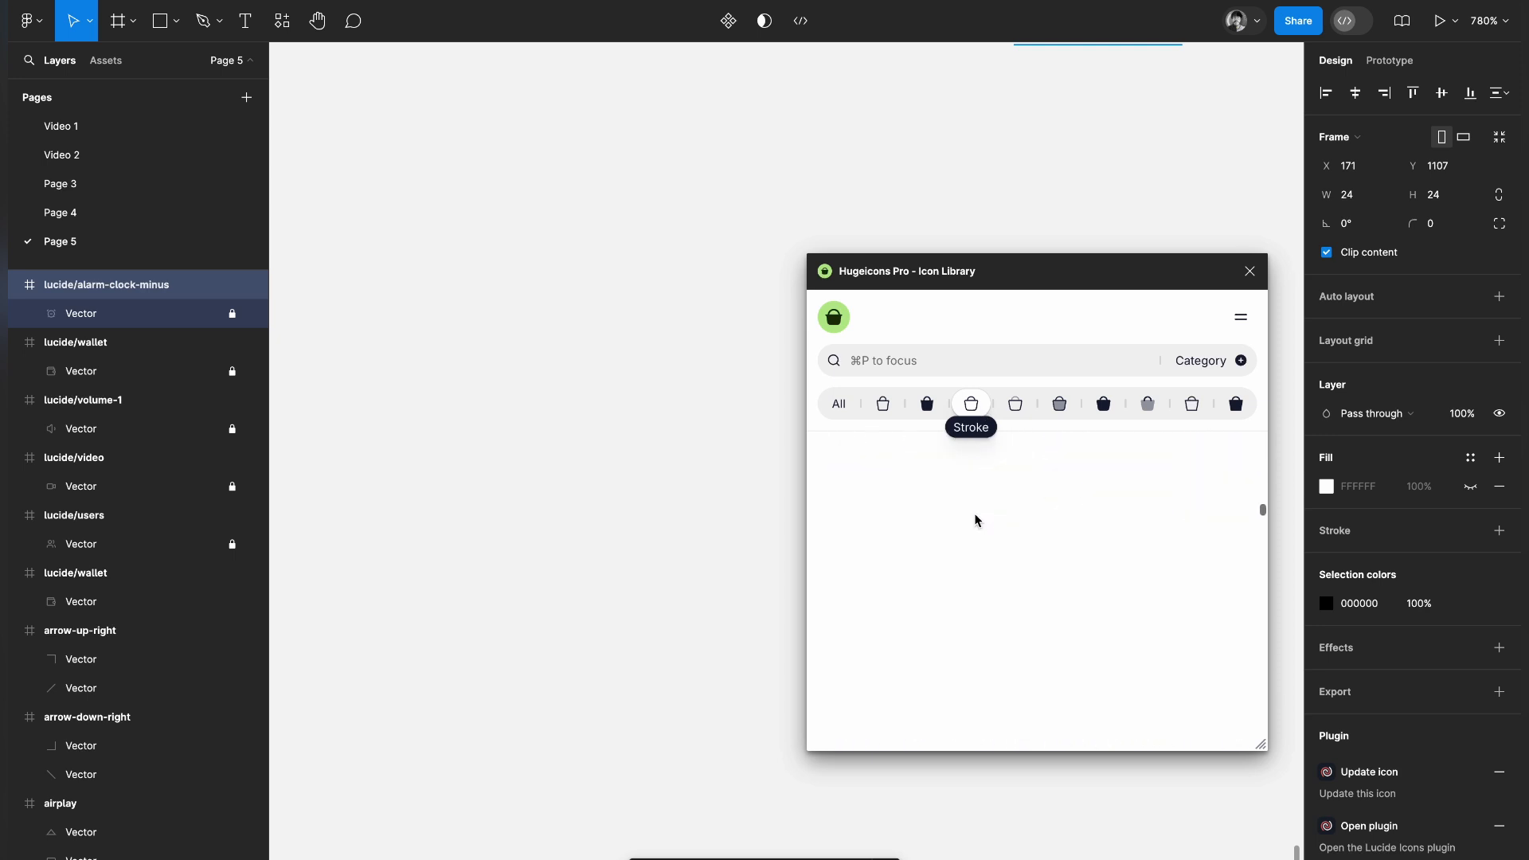
scroll(976, 516, down, 15)
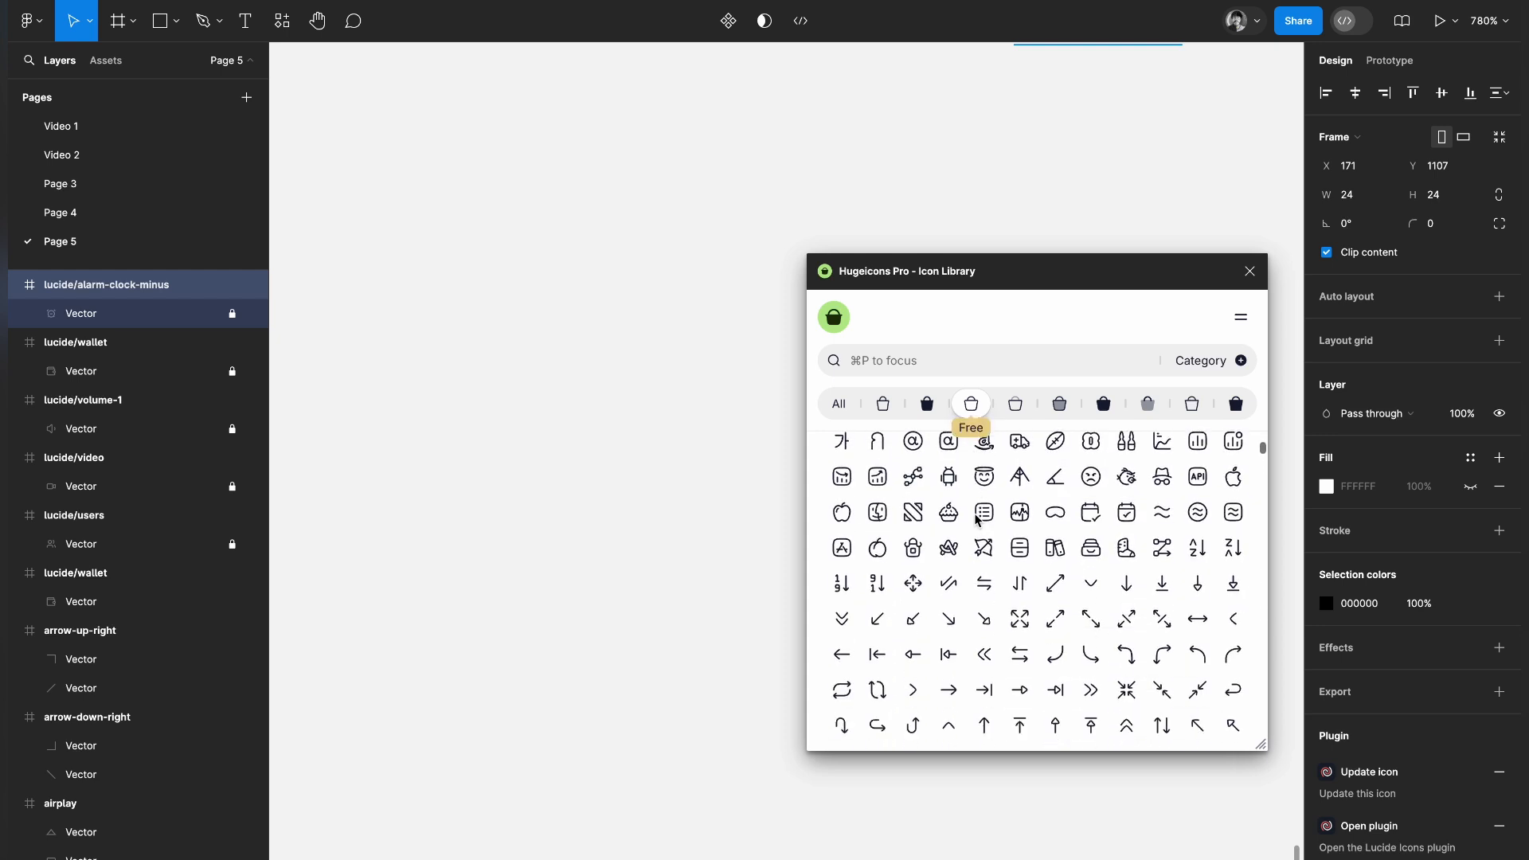
click(843, 556)
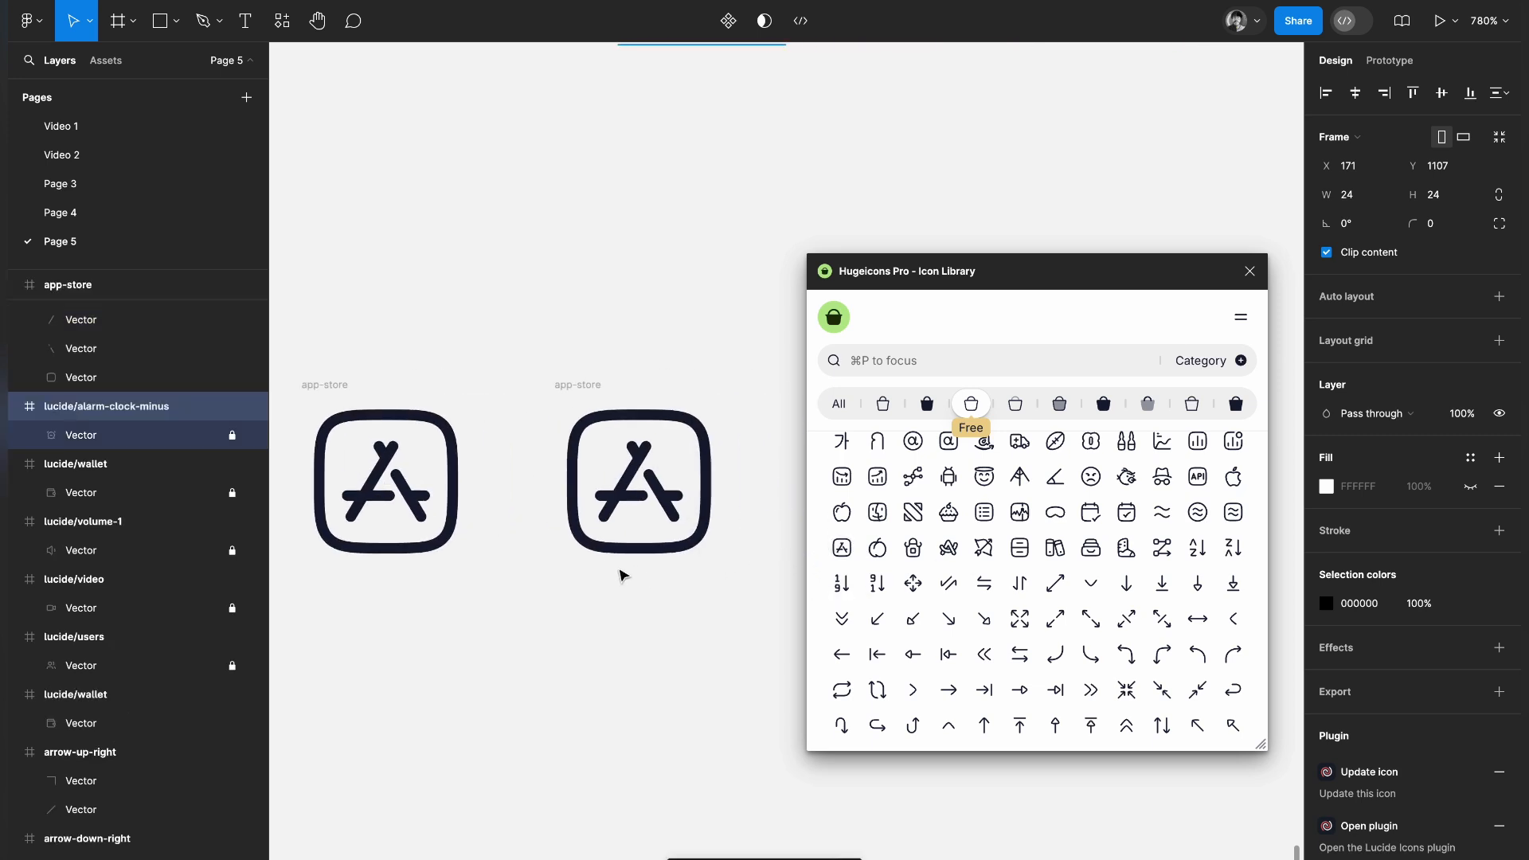
scroll(677, 662, right, 2)
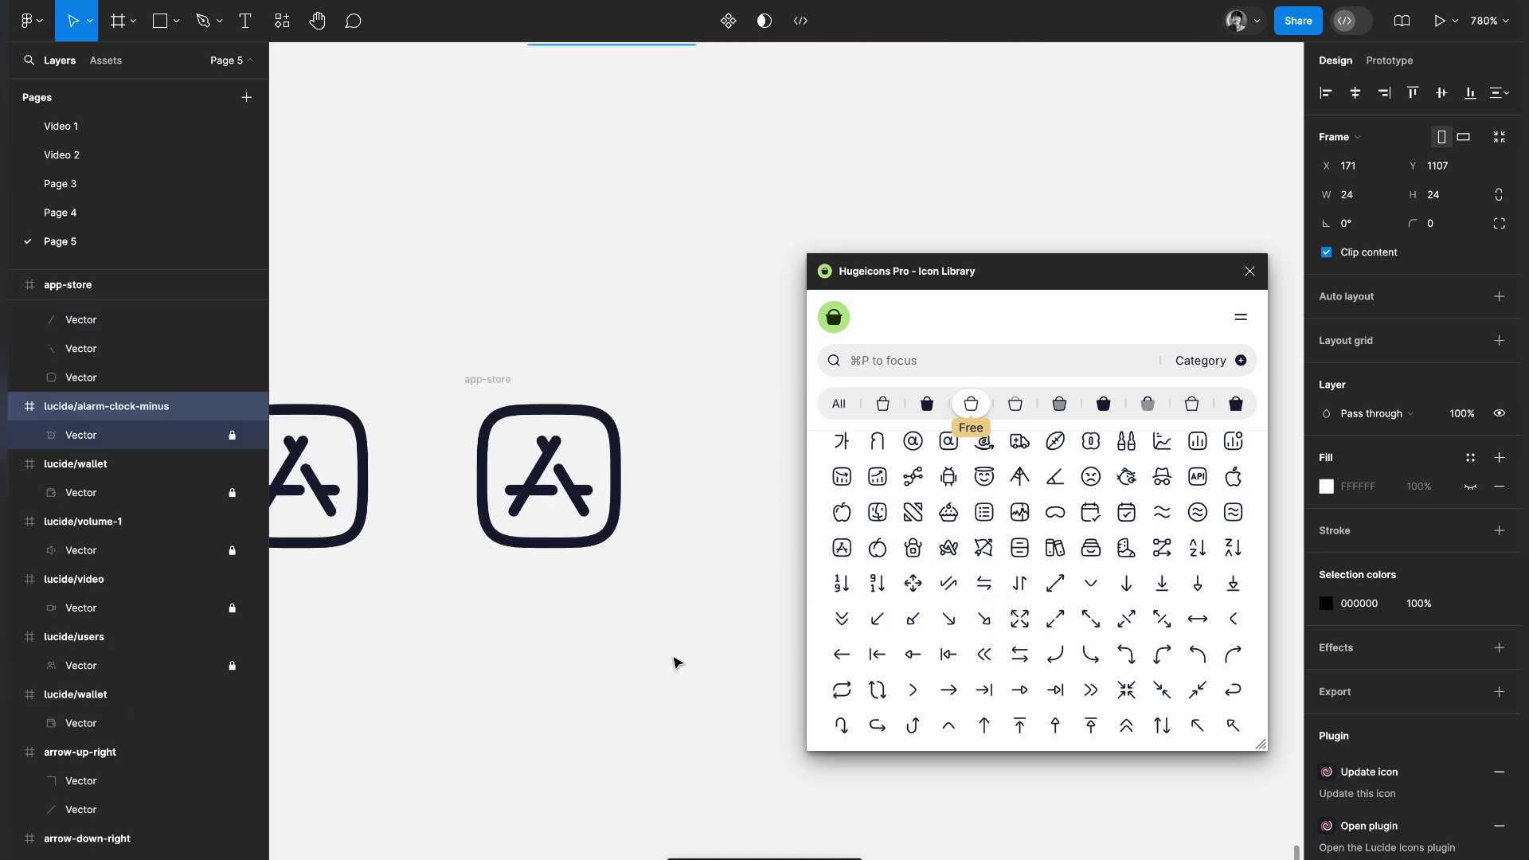
click(955, 554)
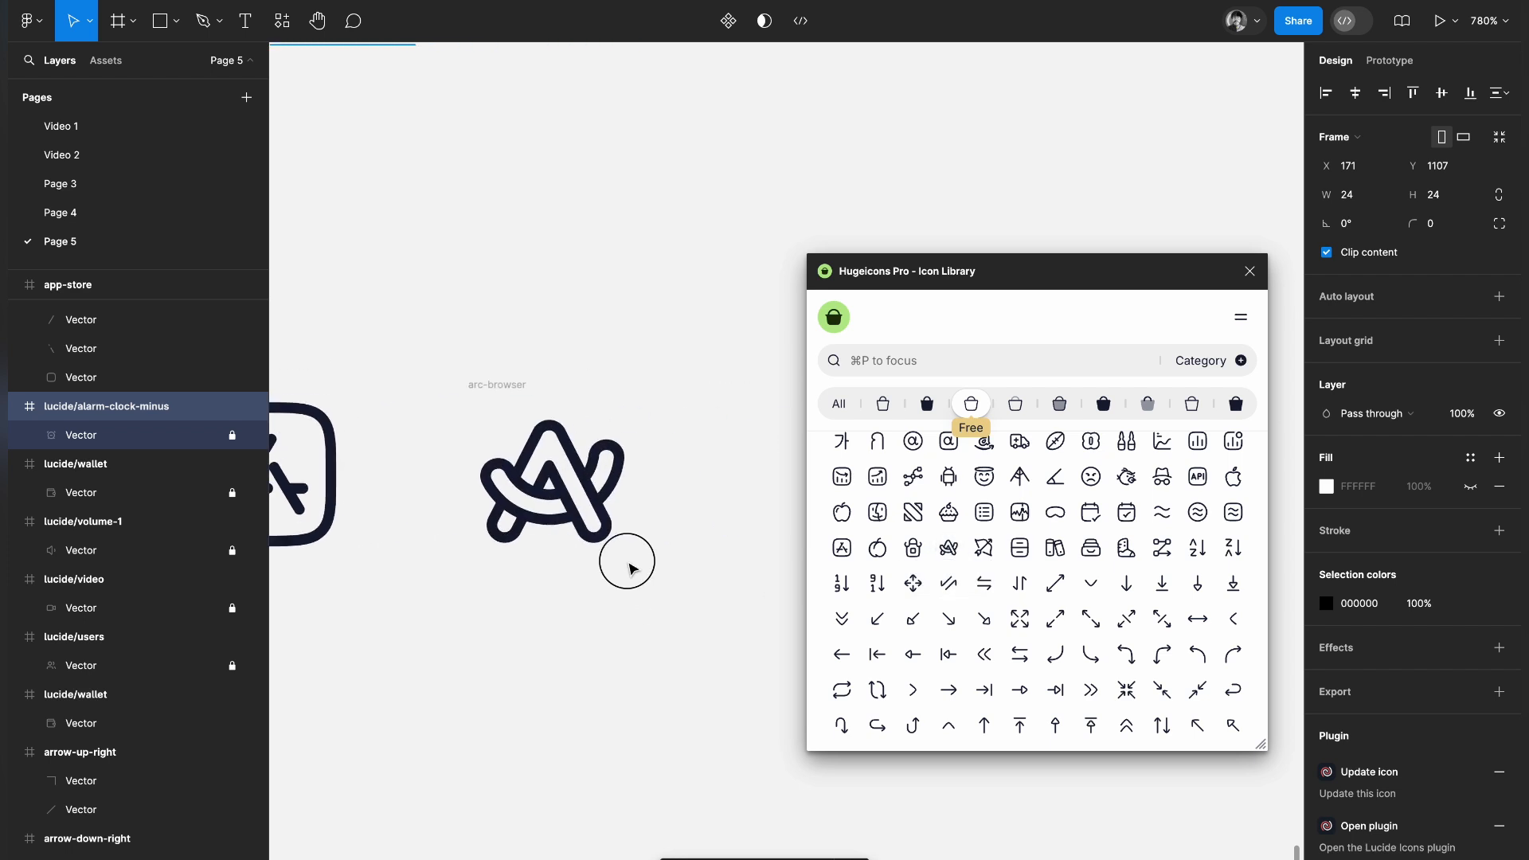
Select all four vector paths of the arc-browser icon together
click(578, 508)
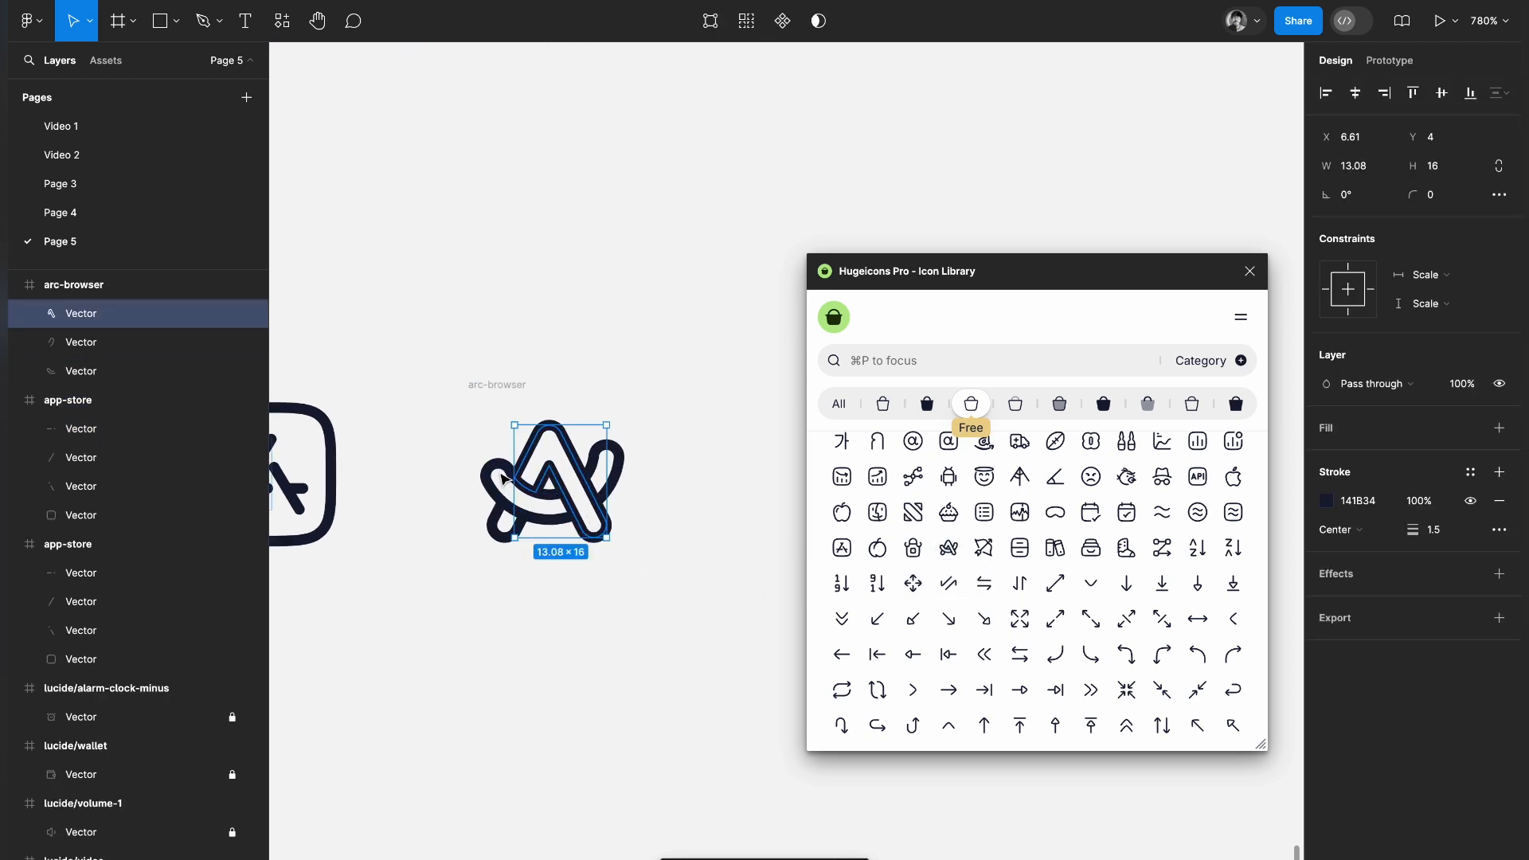
shift+click(504, 479)
shift+click(522, 536)
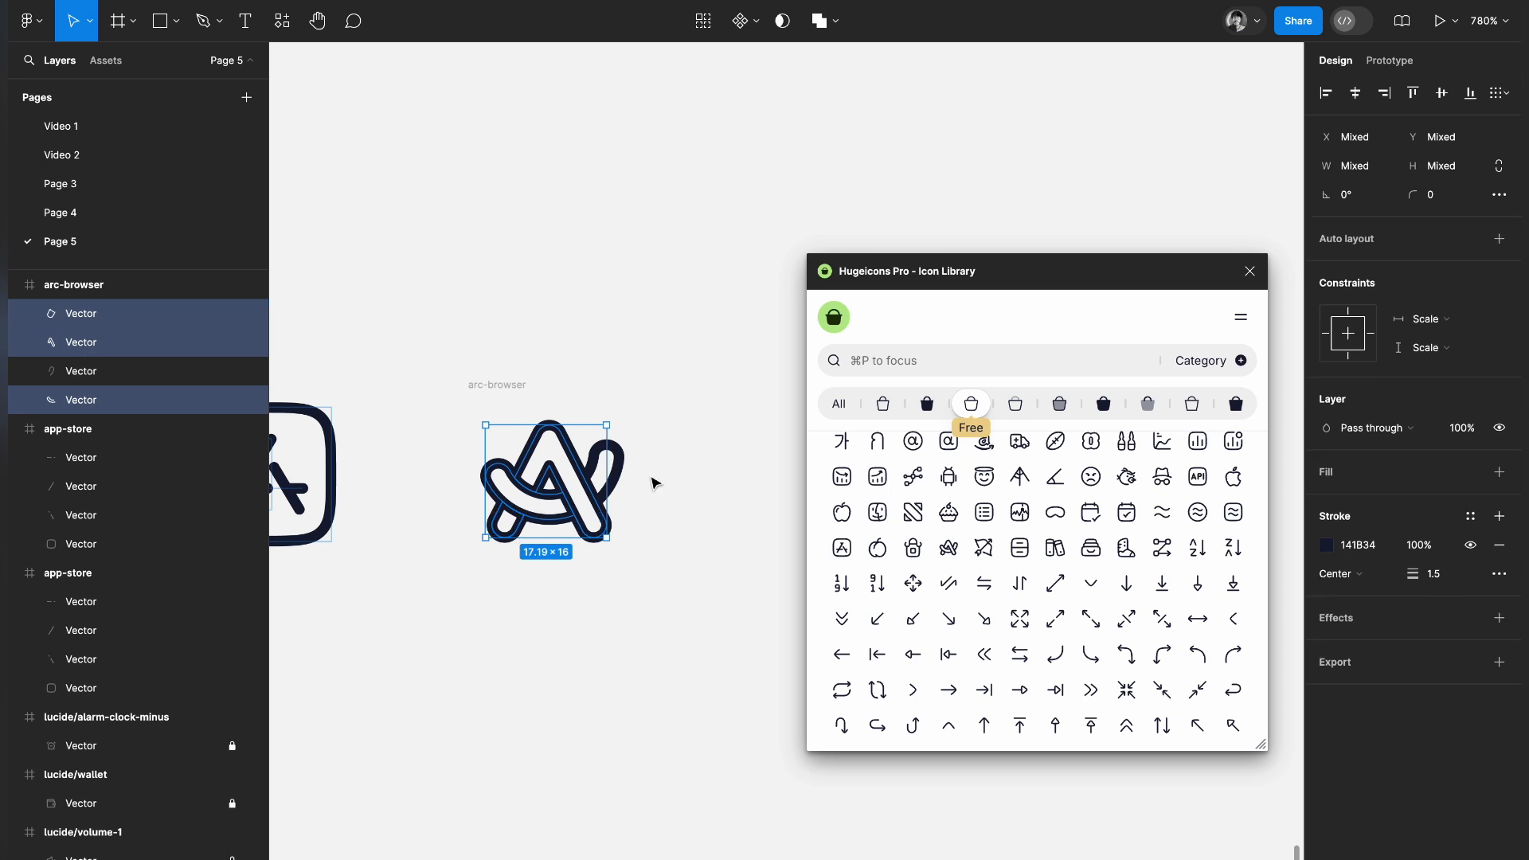
shift+click(619, 464)
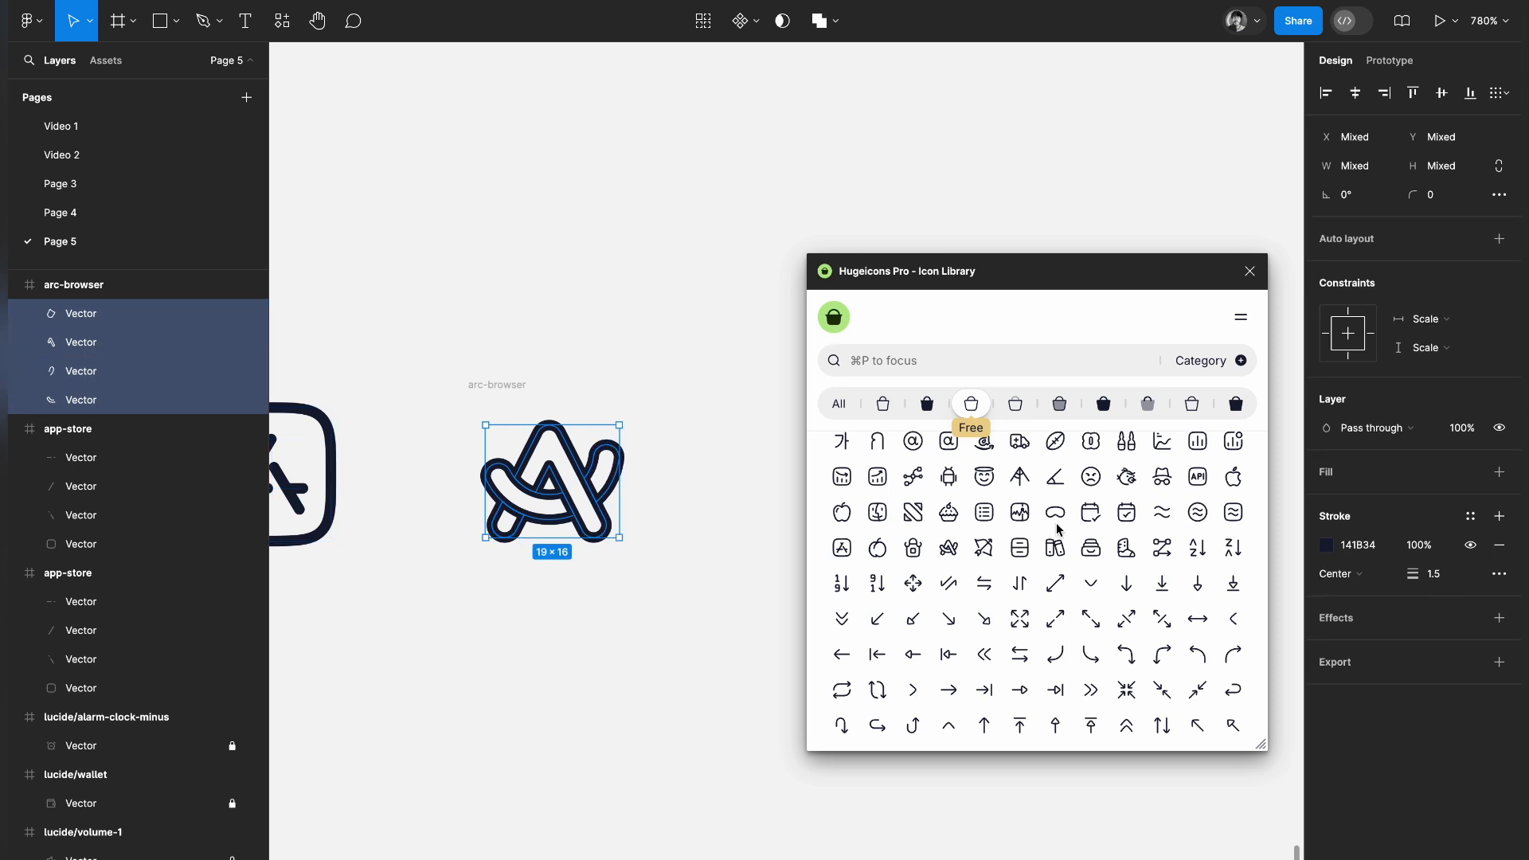
Try stroke weights of 5 and 3 on the arc-browser icon's vector paths
click(1433, 575)
text(5)
key(Return)
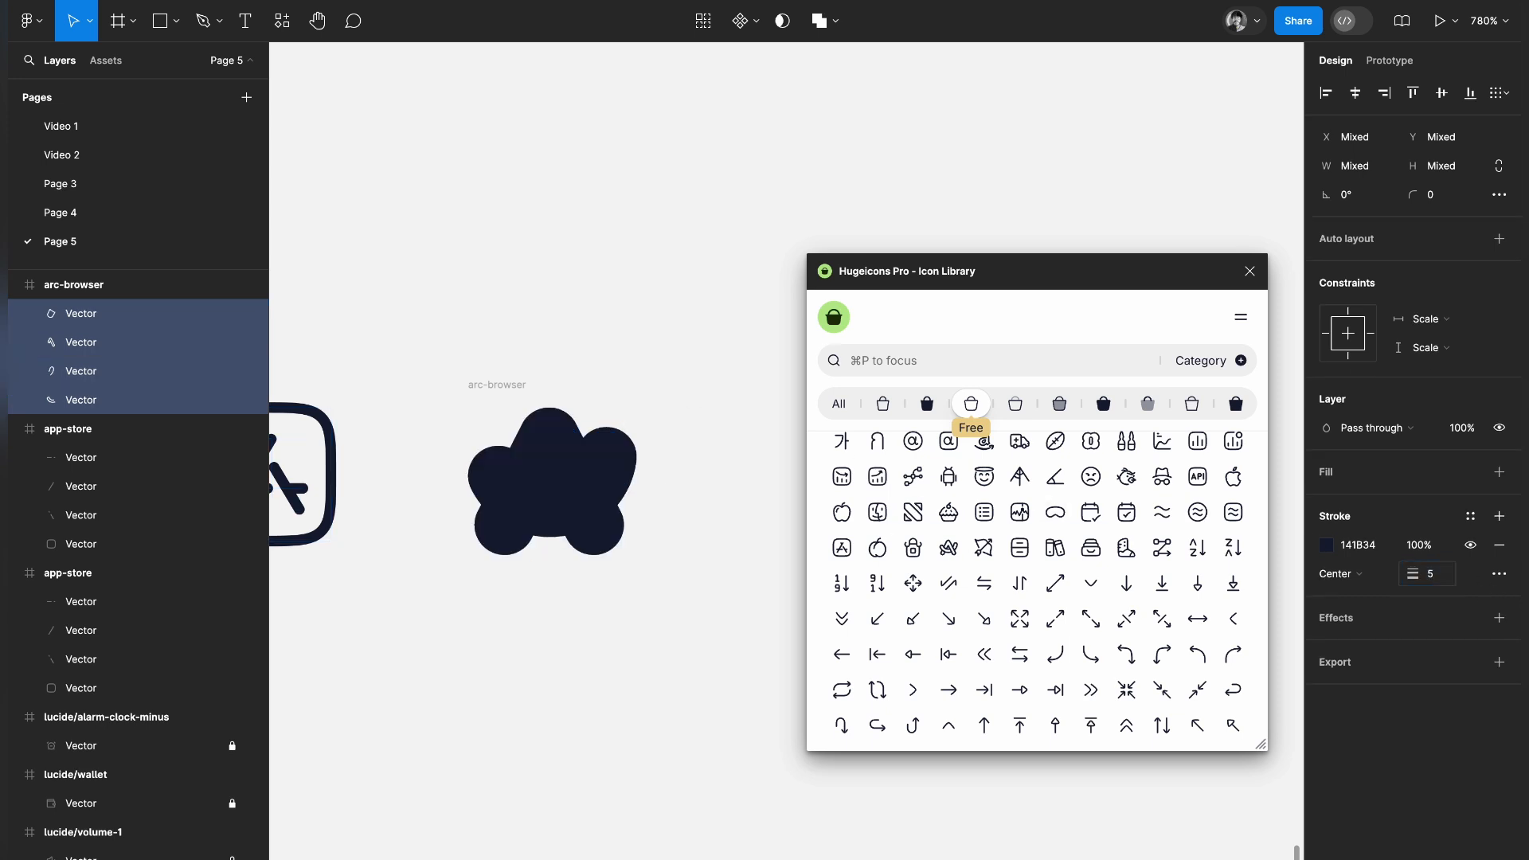
click(1434, 576)
text(3)
key(Return)
Set the stroke weight of the arc-browser icon's paths to 2 and deselect them
click(1440, 573)
text(2)
key(Return)
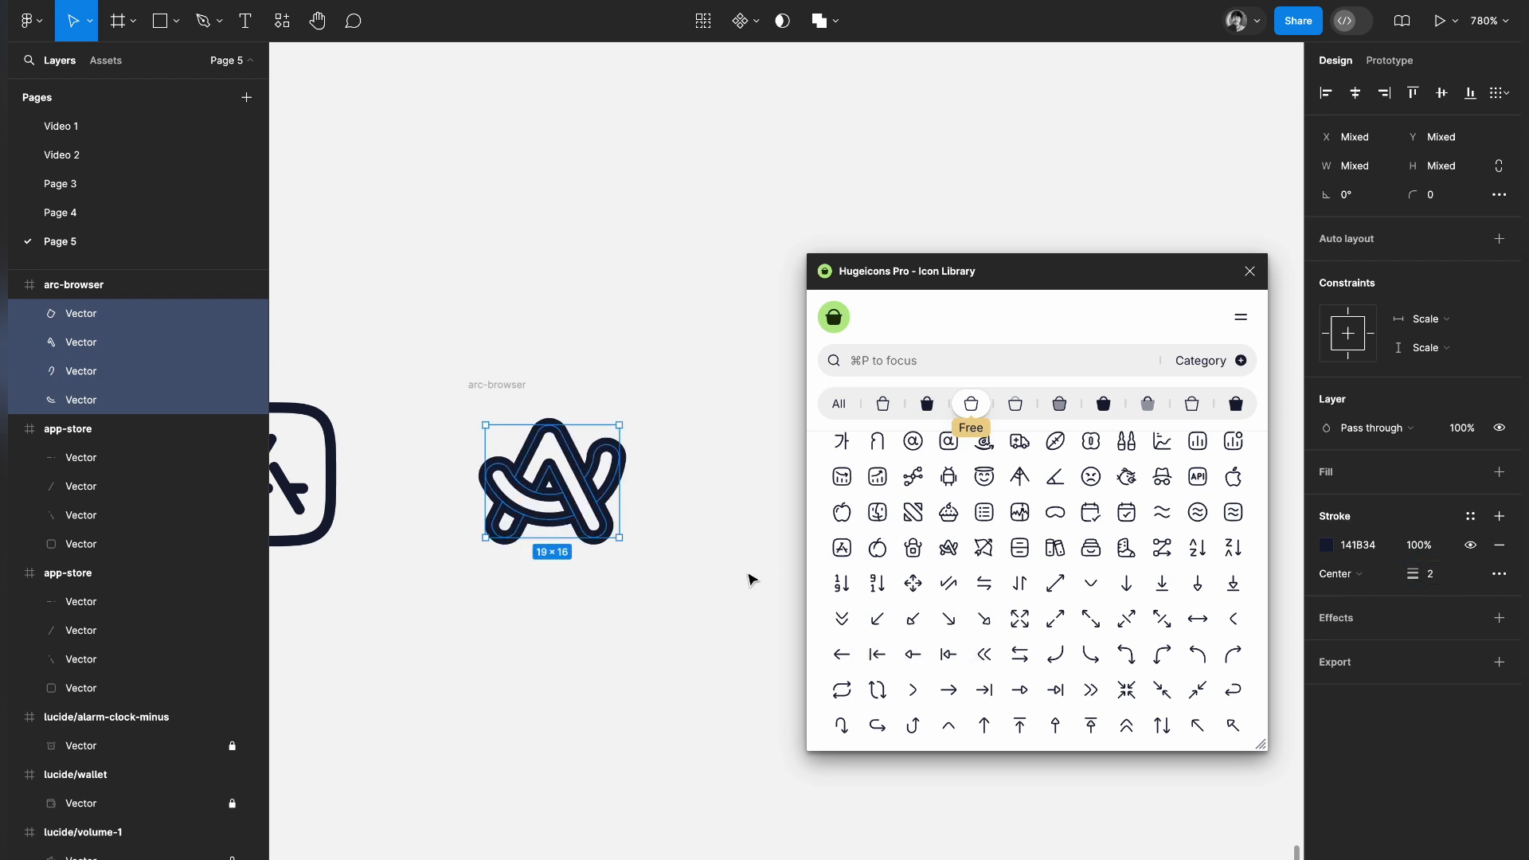
click(751, 579)
scroll(751, 579, left, 3)
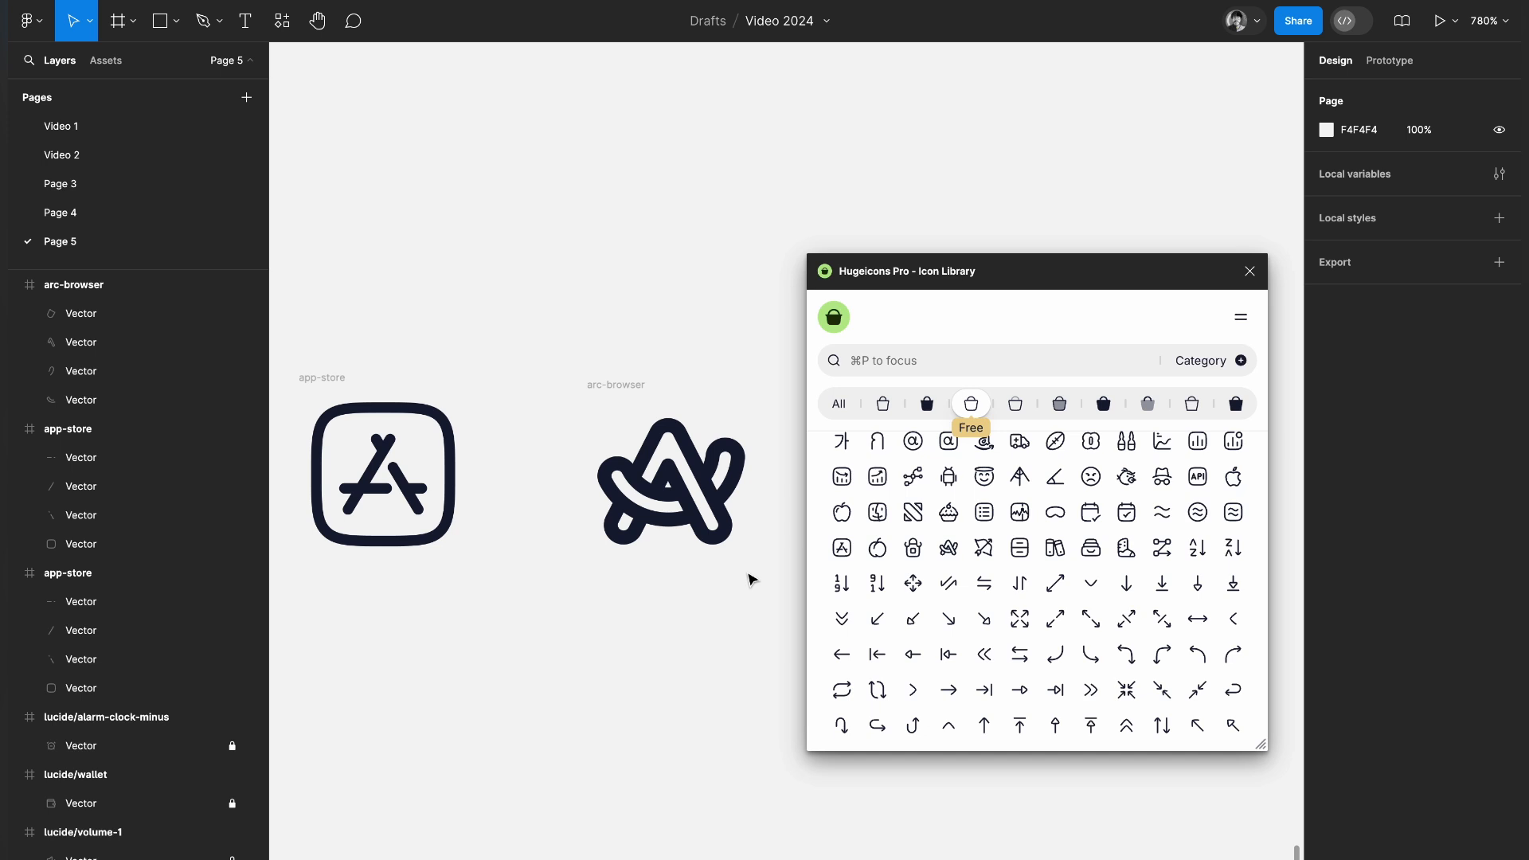